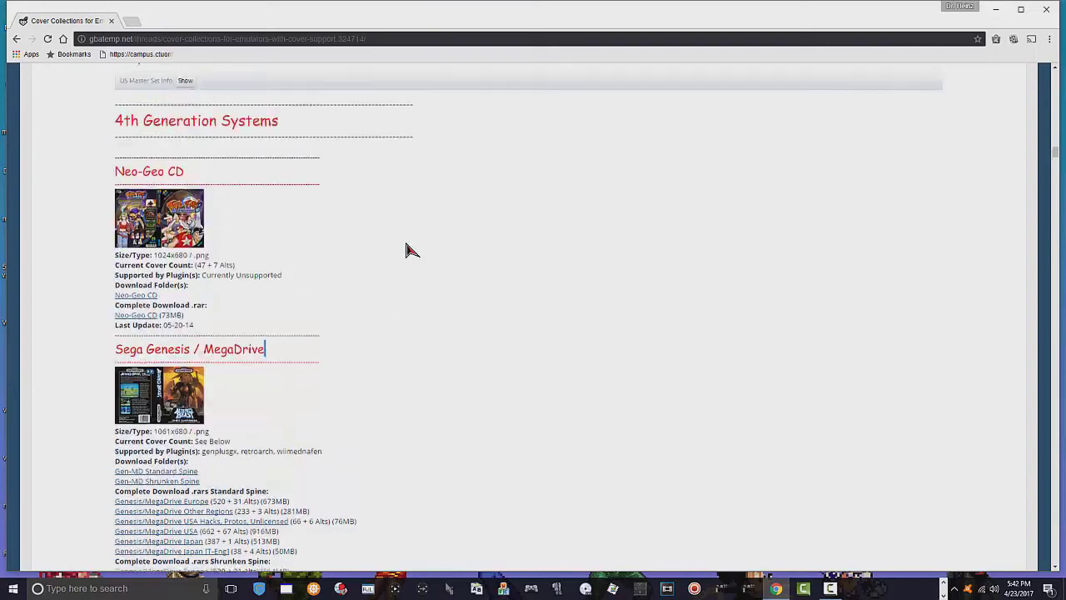
- Look through the cover collections listed for the 3rd and 4th generation systems on the forum page
scroll(410, 250, up, 3)
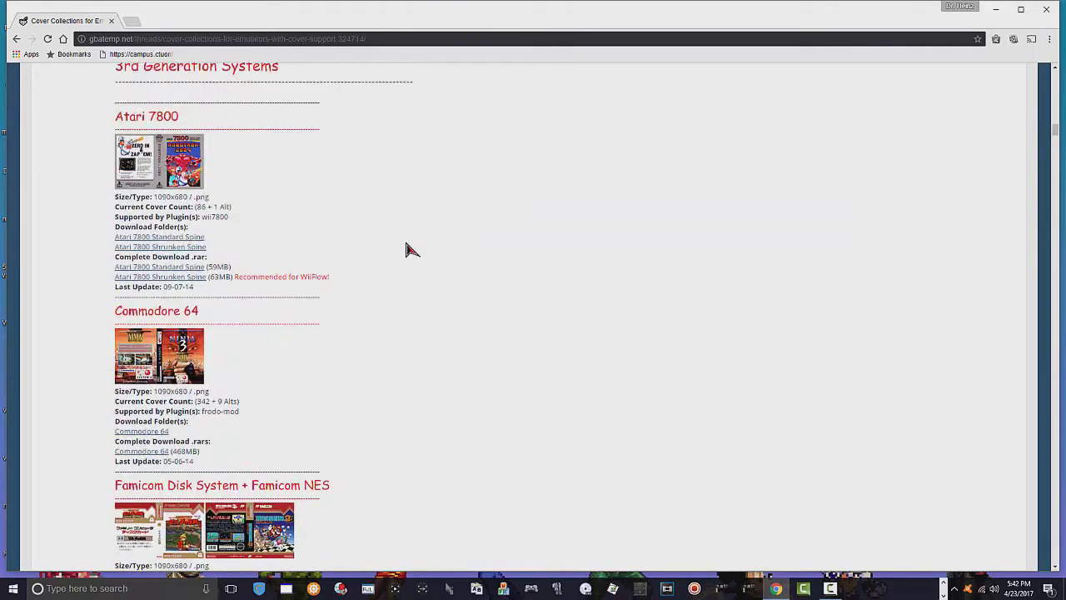
scroll(411, 250, up, 2)
scroll(411, 248, up, 3)
scroll(411, 248, down, 6)
scroll(411, 248, down, 2)
scroll(410, 247, down, 9)
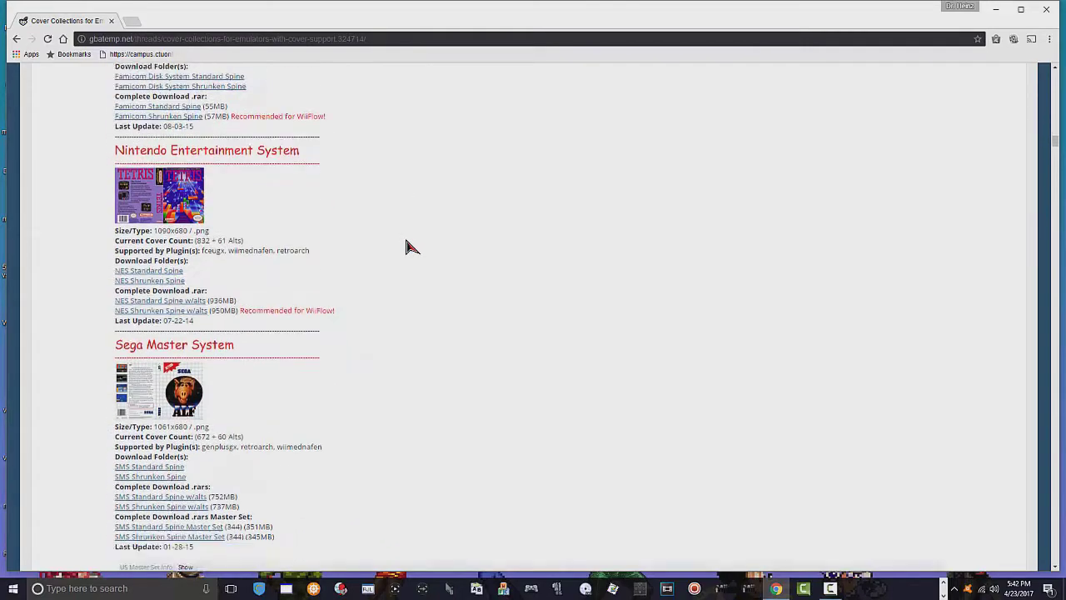
scroll(410, 247, down, 3)
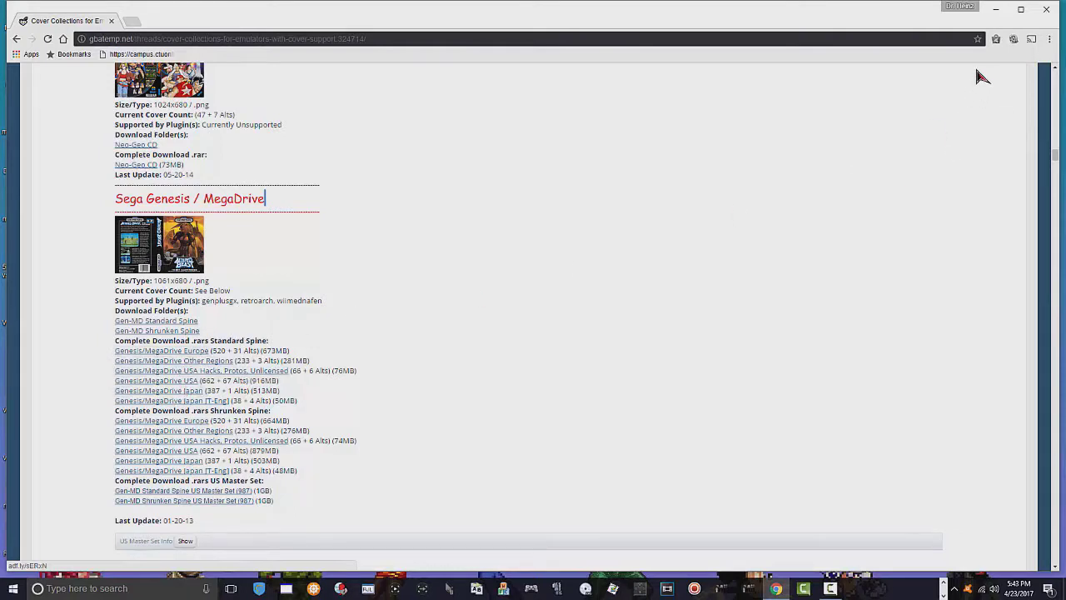
- Minimize the browser and open the desktop folder Sega Genesis Box and Cart in a maximized window
click(995, 10)
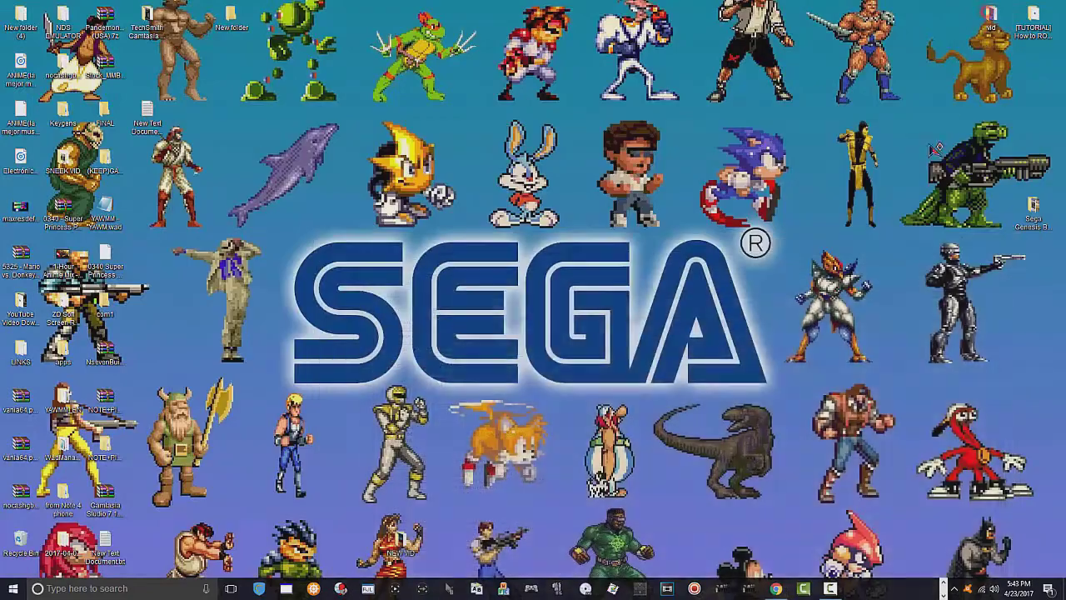
click(1035, 210)
double_click(1036, 210)
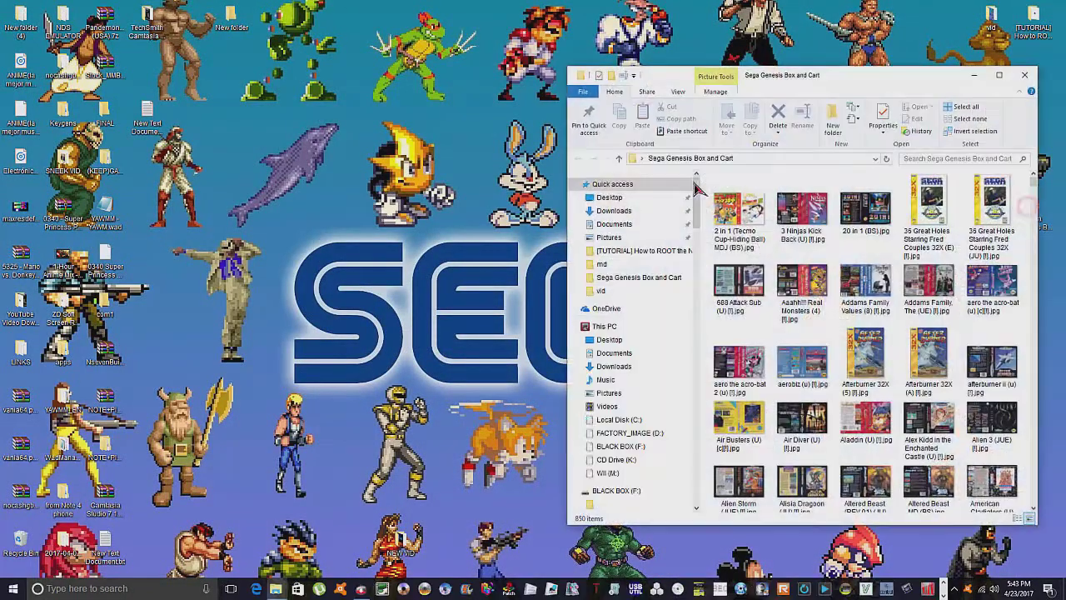
click(1000, 76)
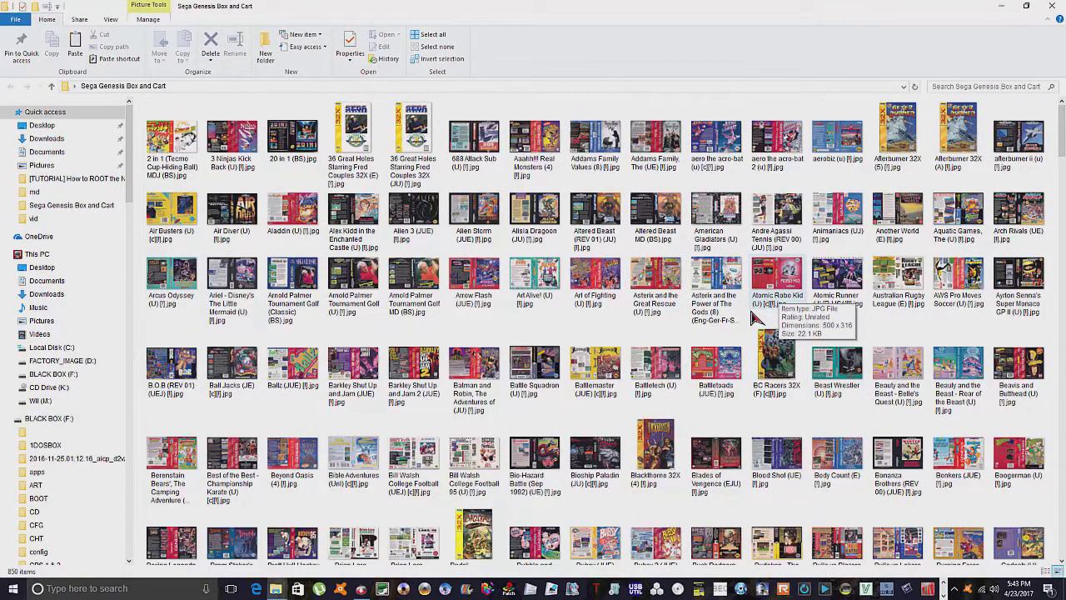
- Find the cover Double Dragon (U) [!].jpg in the folder, view it full size and close the viewer
scroll(753, 316, down, 15)
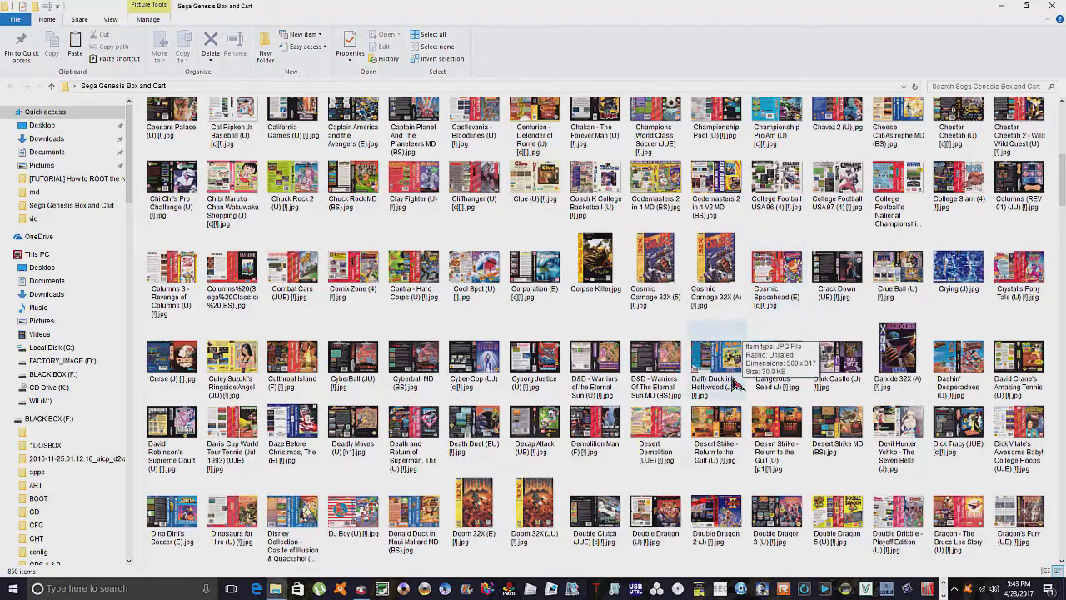
scroll(738, 388, down, 10)
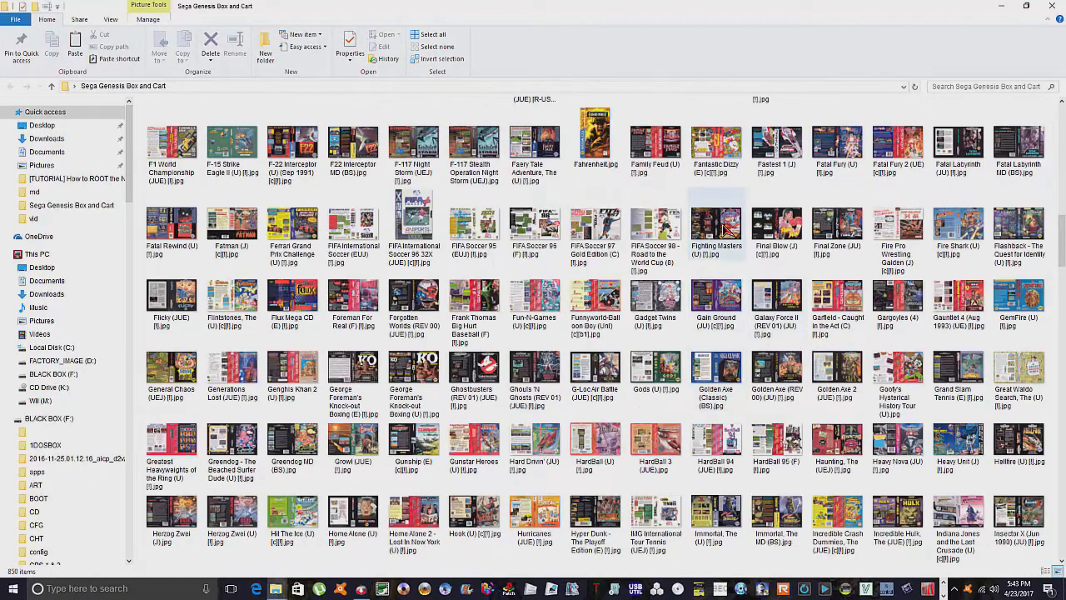
scroll(725, 233, up, 6)
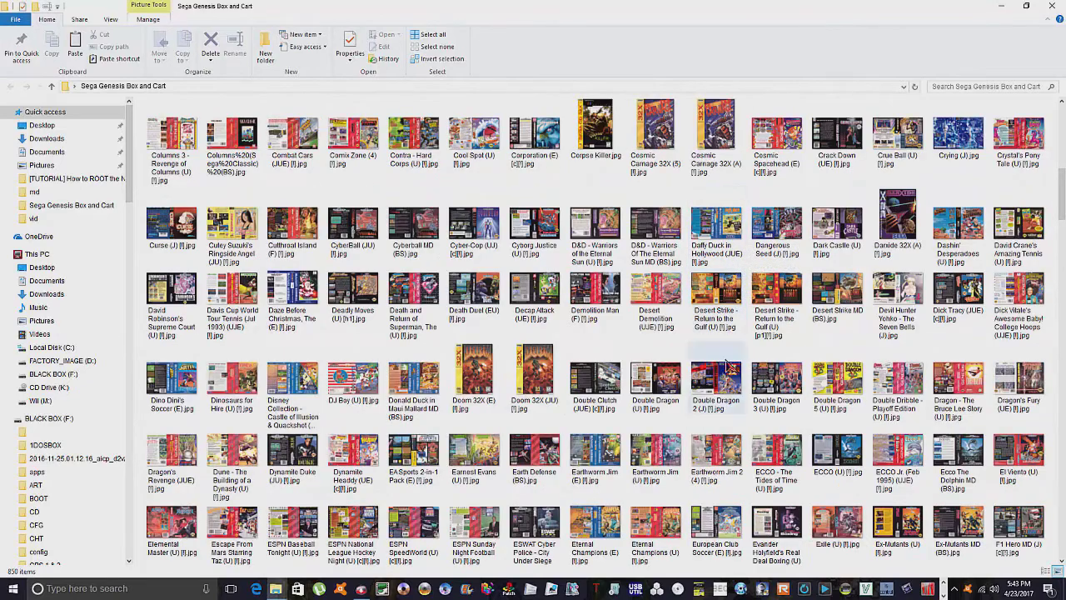
click(665, 399)
double_click(655, 383)
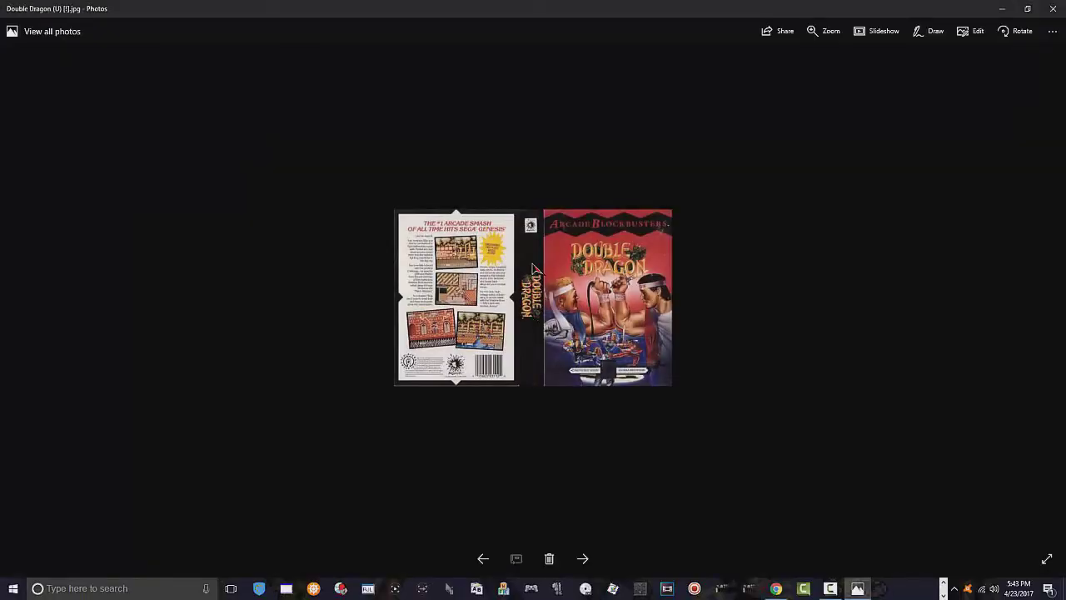
click(1053, 8)
- Copy Double Dragon (U) [!].jpg and close the cover folder
right_click(655, 379)
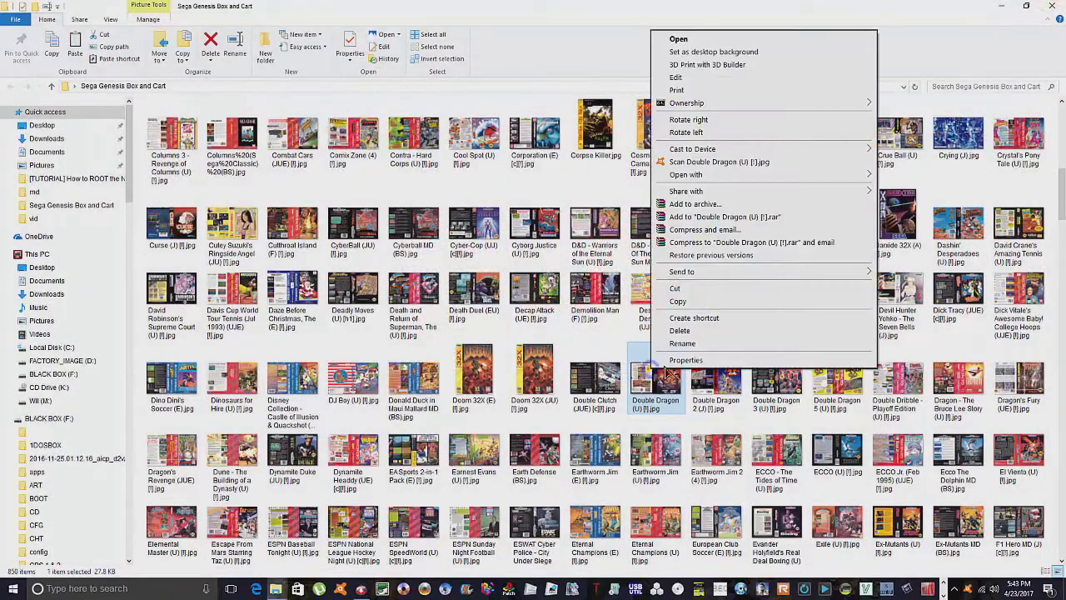
click(678, 304)
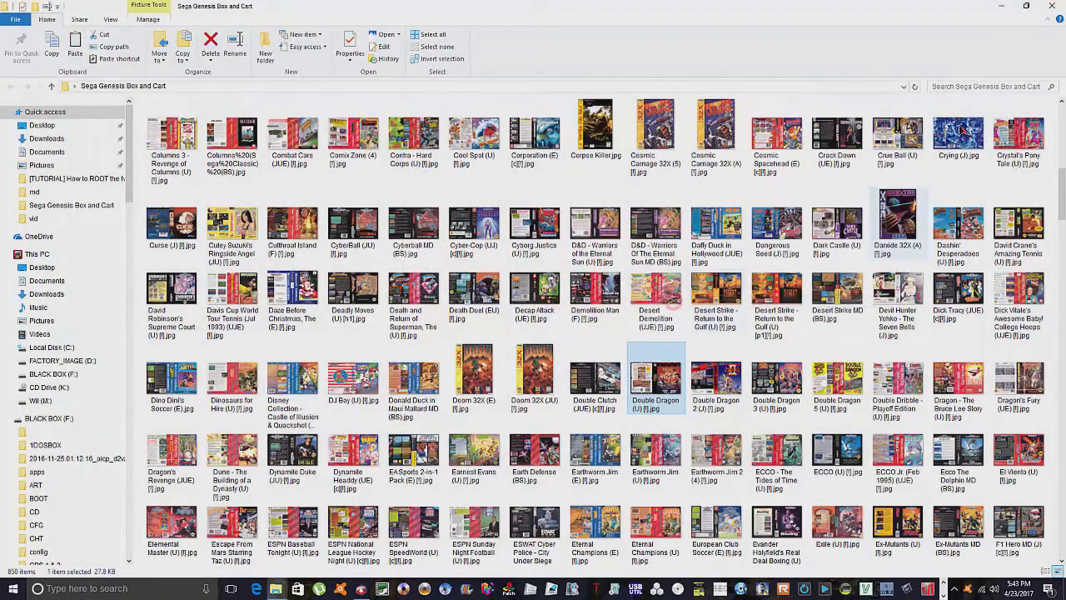
click(1053, 7)
- Open the snaps folder inside genplus on the WII (M:) drive
mouse_move(276, 588)
click(309, 535)
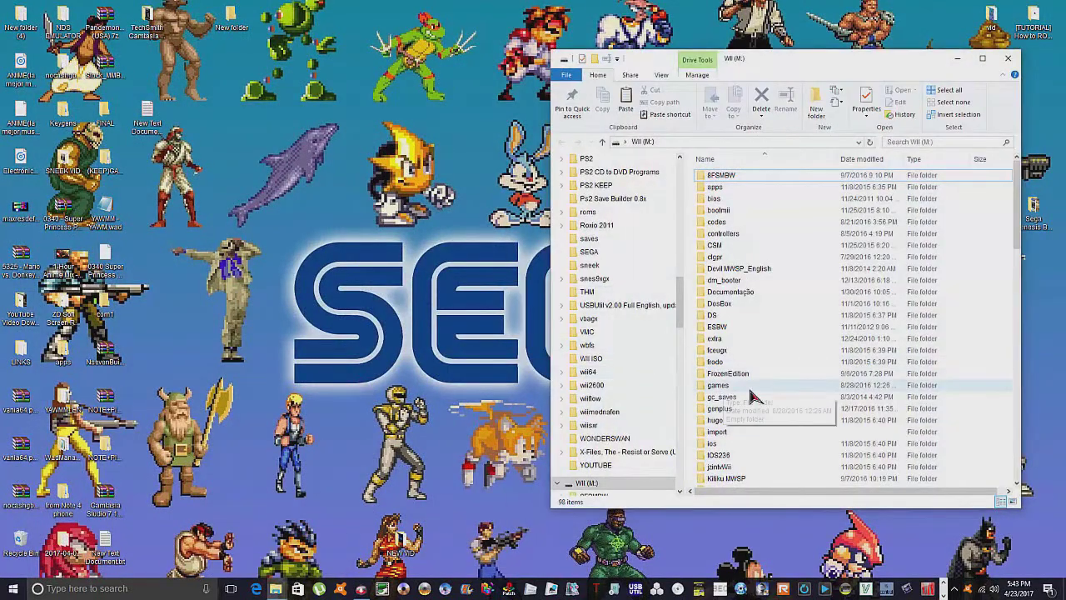
double_click(757, 409)
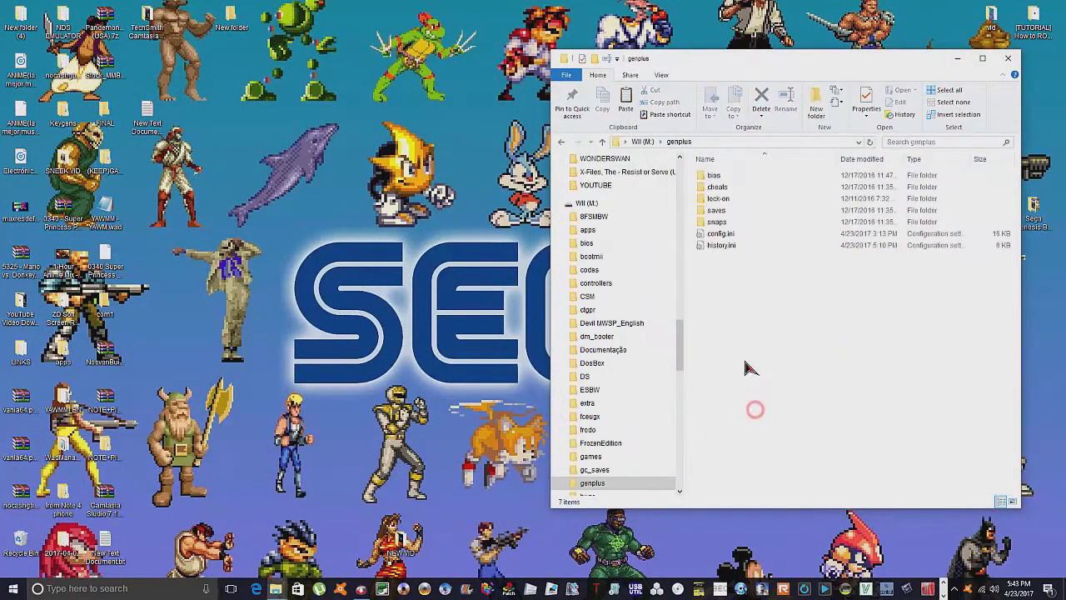
click(728, 225)
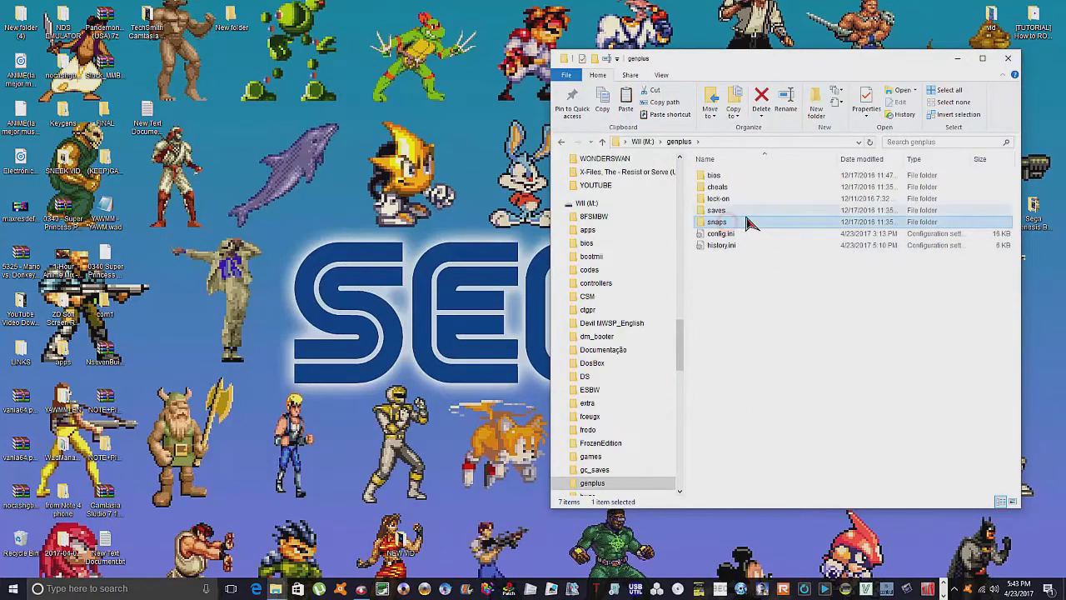
double_click(744, 221)
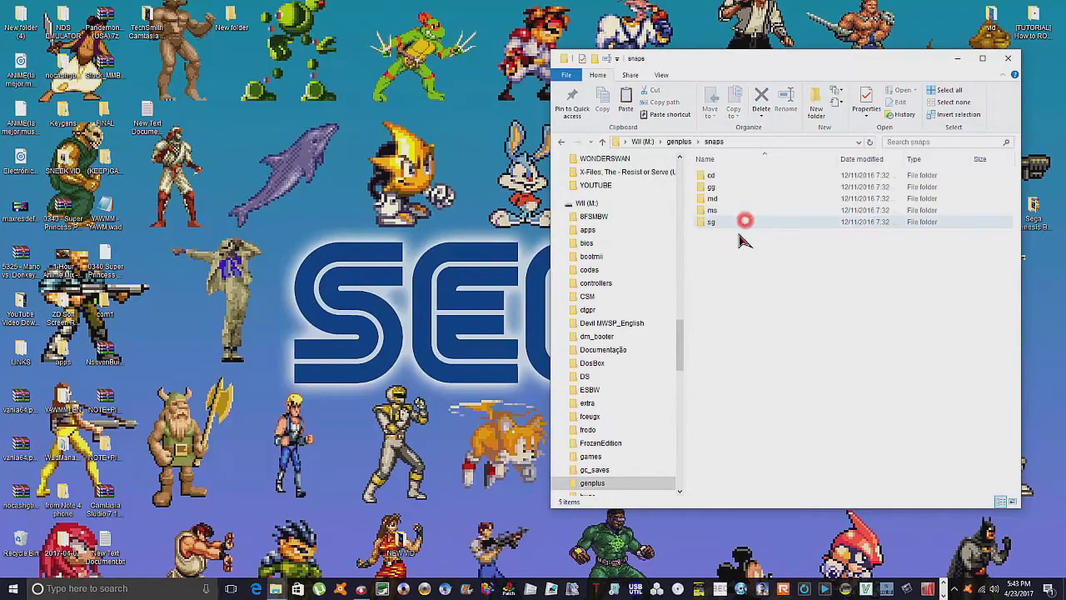
- Go through the console subfolders cd, gg, md, ms and sg inside snaps
drag(712, 262, 738, 179)
click(757, 233)
click(738, 175)
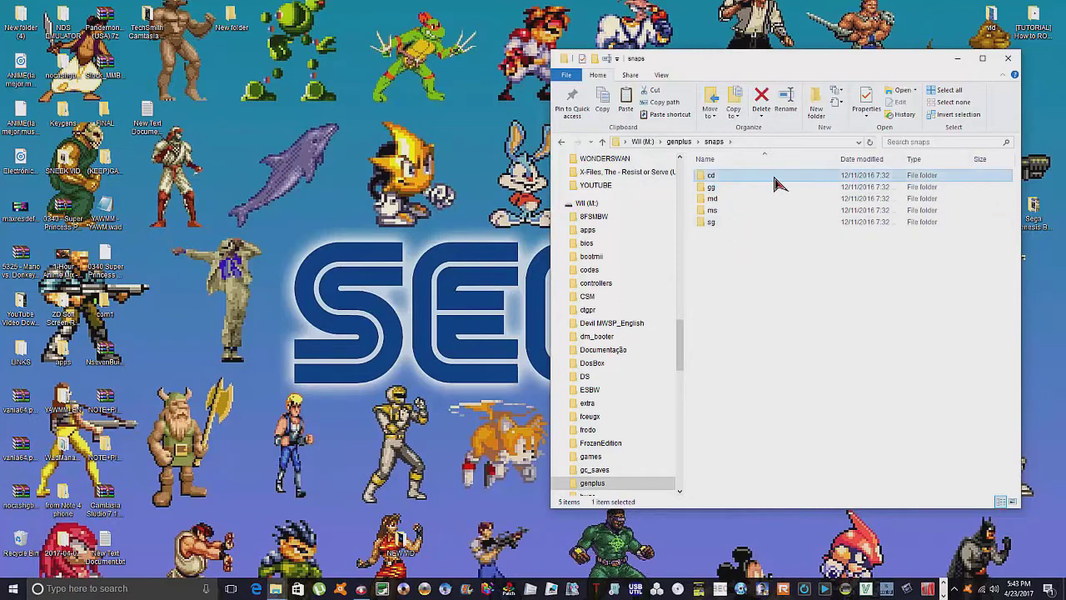
click(739, 188)
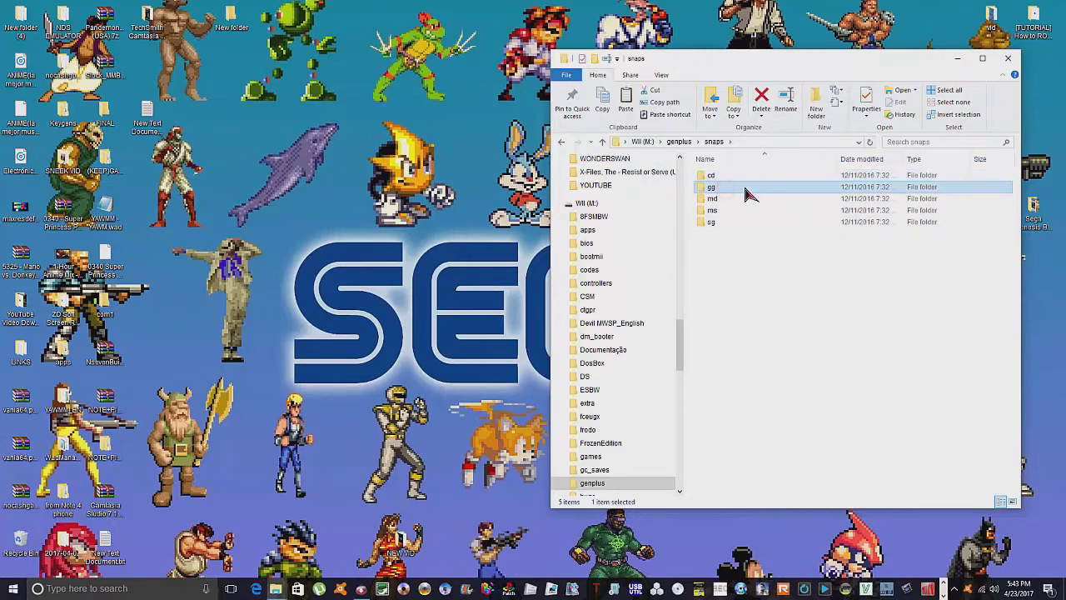
click(744, 198)
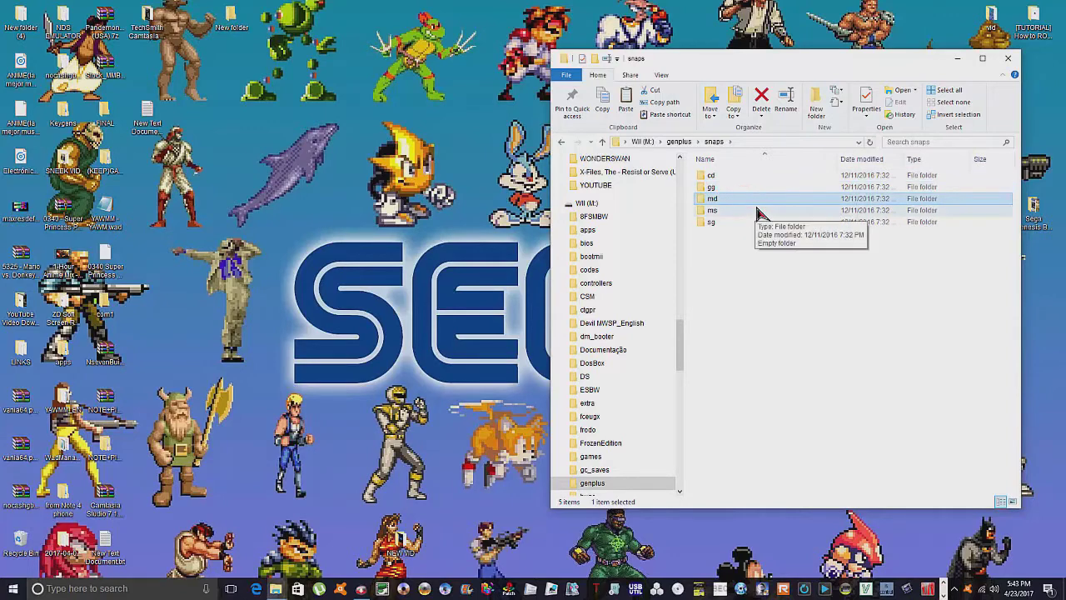
click(744, 210)
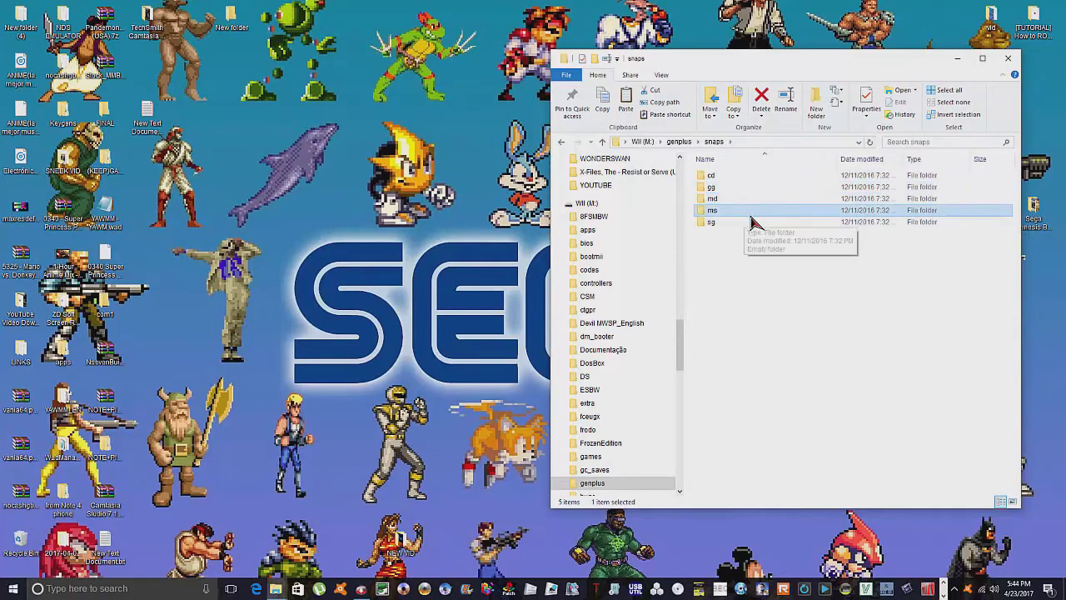
click(741, 223)
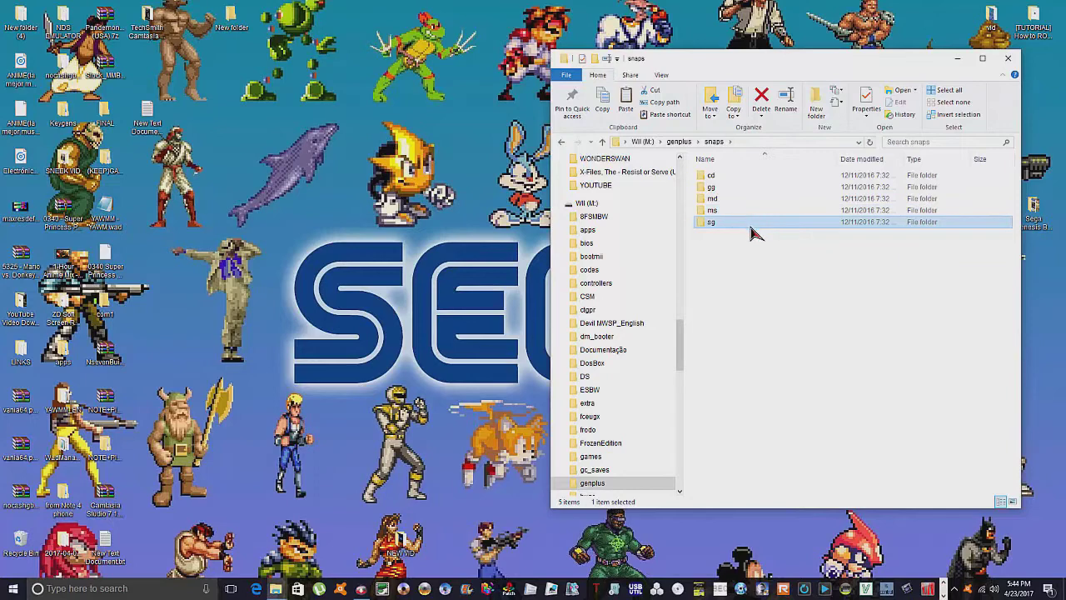
click(746, 242)
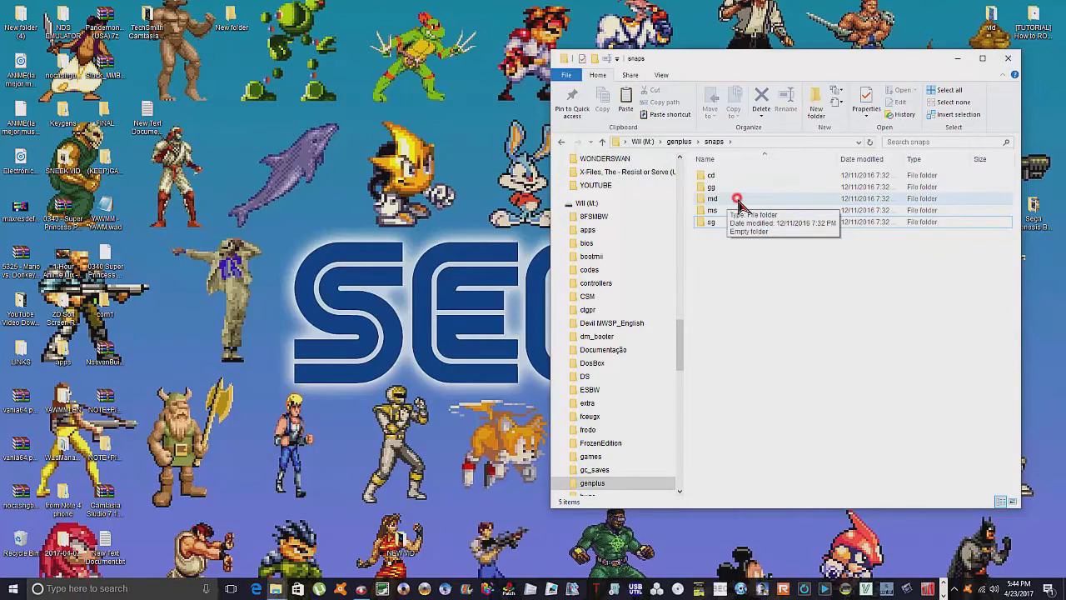
- Paste the copied Double Dragon cover into the md subfolder
double_click(737, 200)
right_click(752, 210)
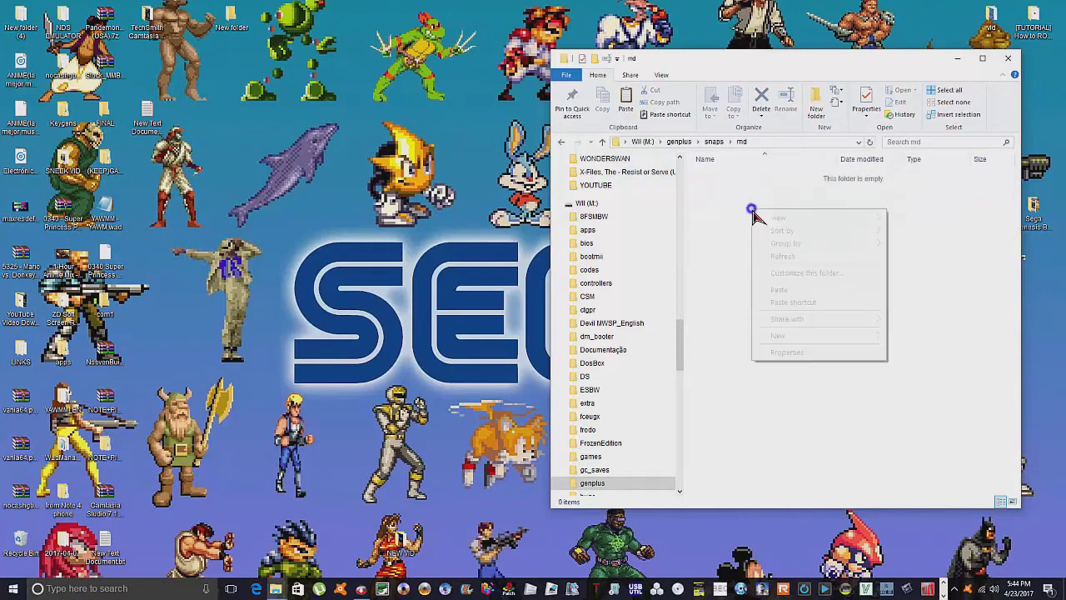
click(779, 289)
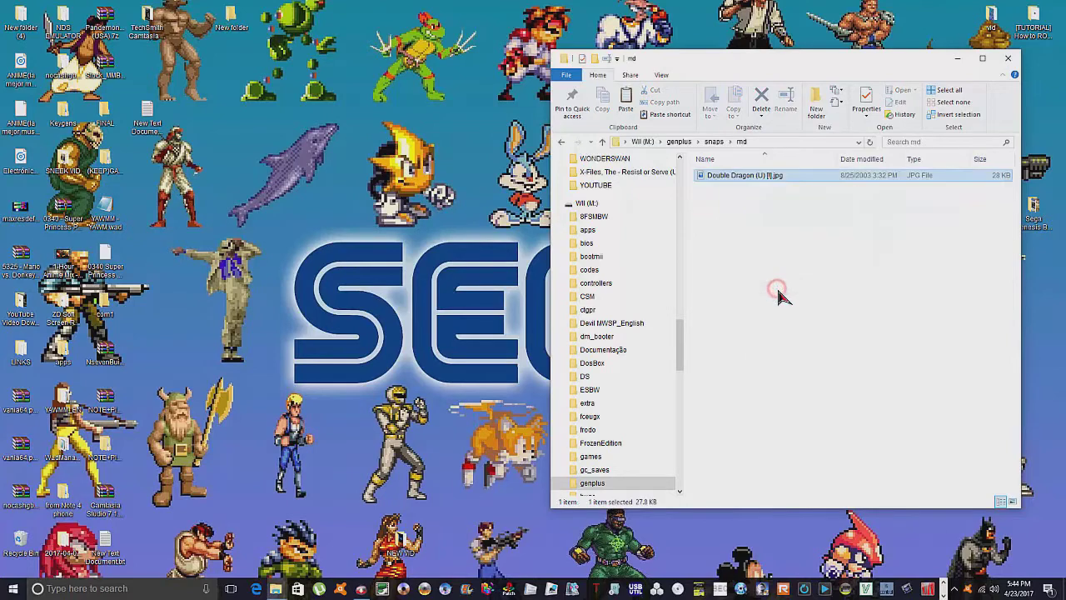
- Open the pasted Double Dragon (U) [!].jpg for editing in Paint
click(752, 188)
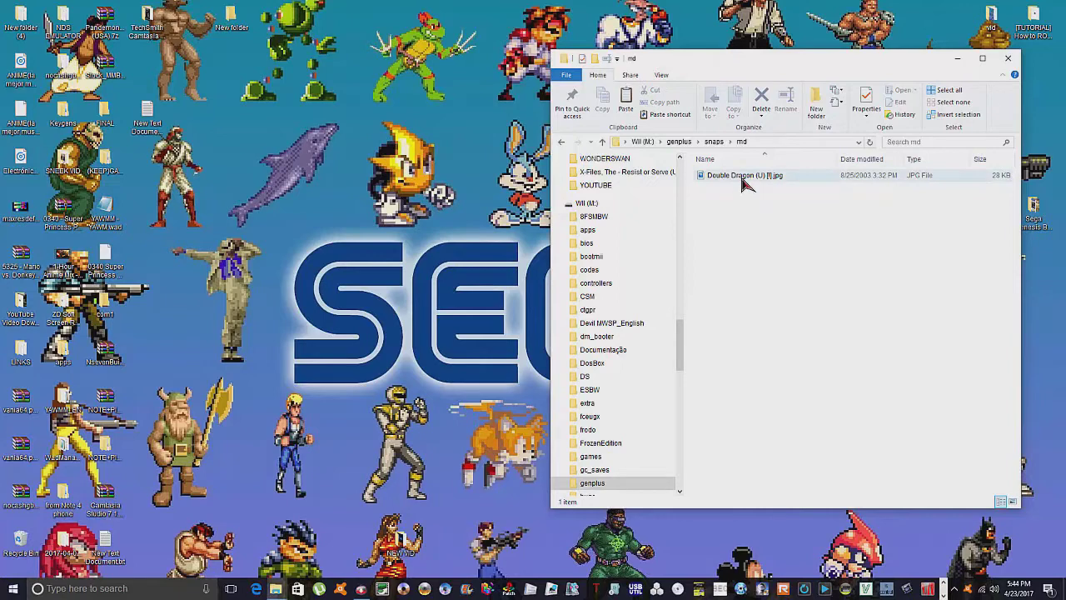
right_click(744, 181)
click(773, 222)
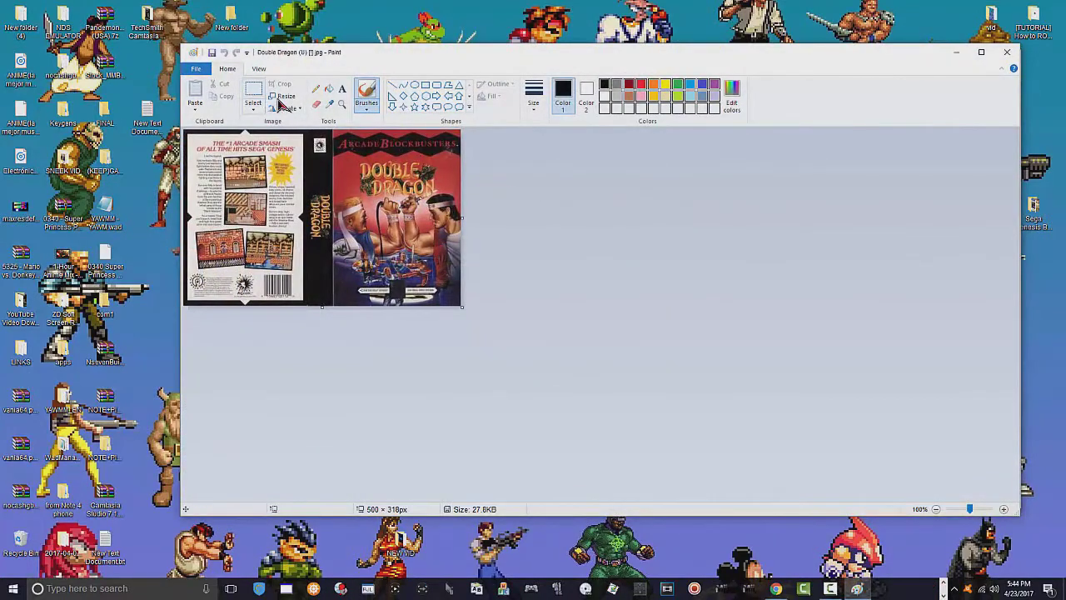
- Resize the cover image to 320 x 224 pixels without maintaining the aspect ratio
click(283, 98)
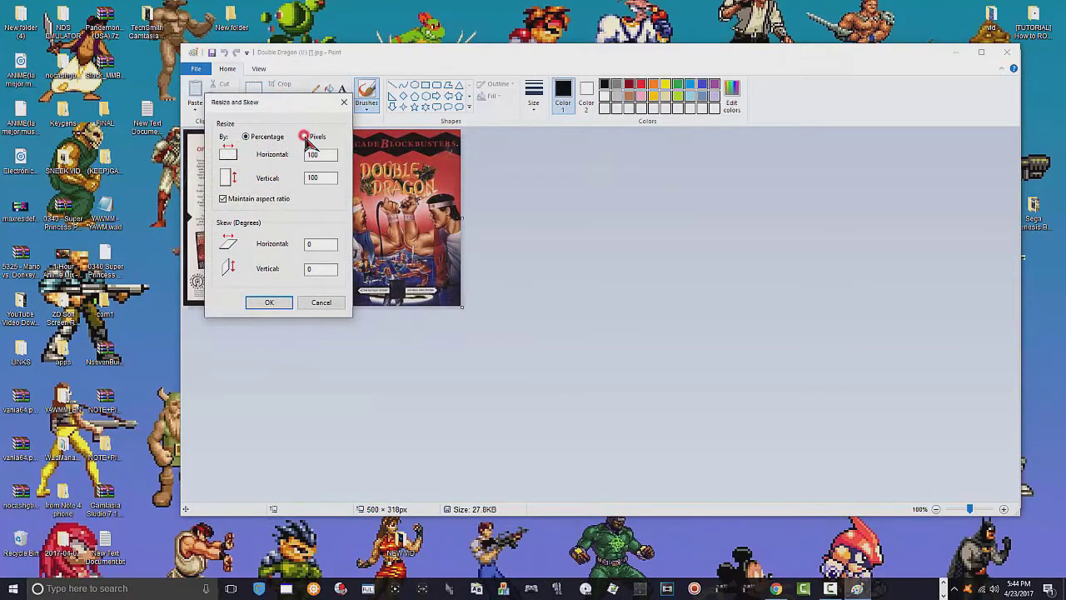
click(305, 137)
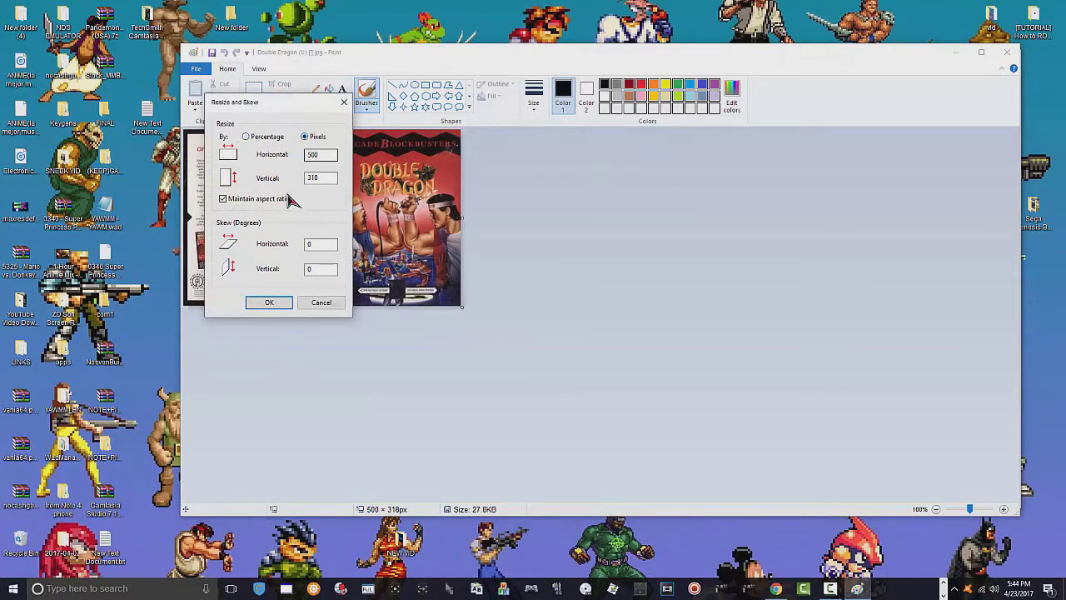
click(223, 199)
double_click(321, 155)
text(320)
double_click(318, 180)
click(273, 301)
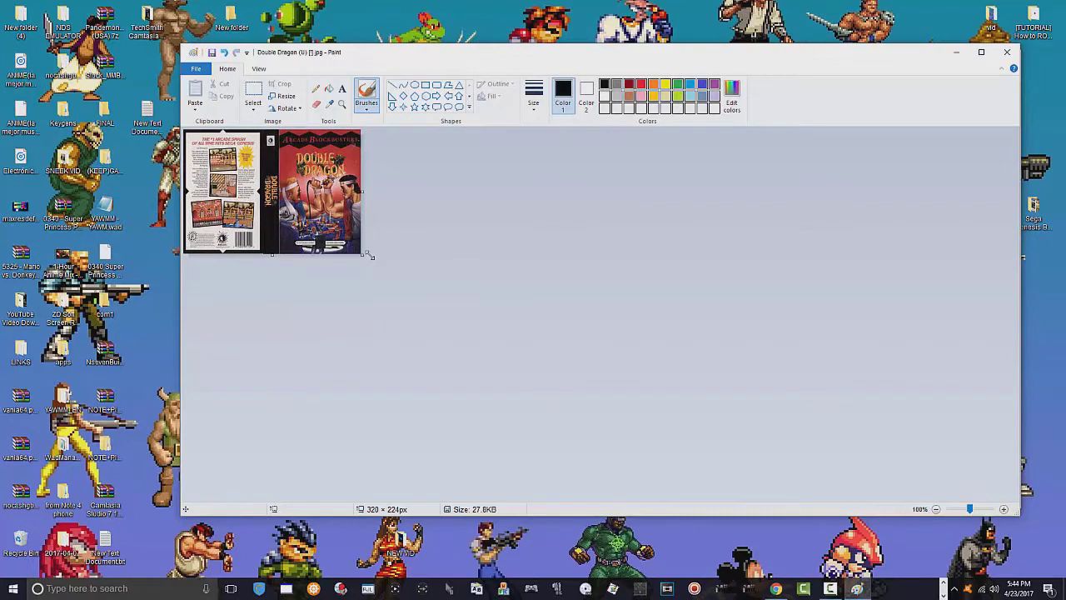
- Save the resized cover as the PNG file Double Dragon (U) [!].png in the md folder and close Paint
click(198, 70)
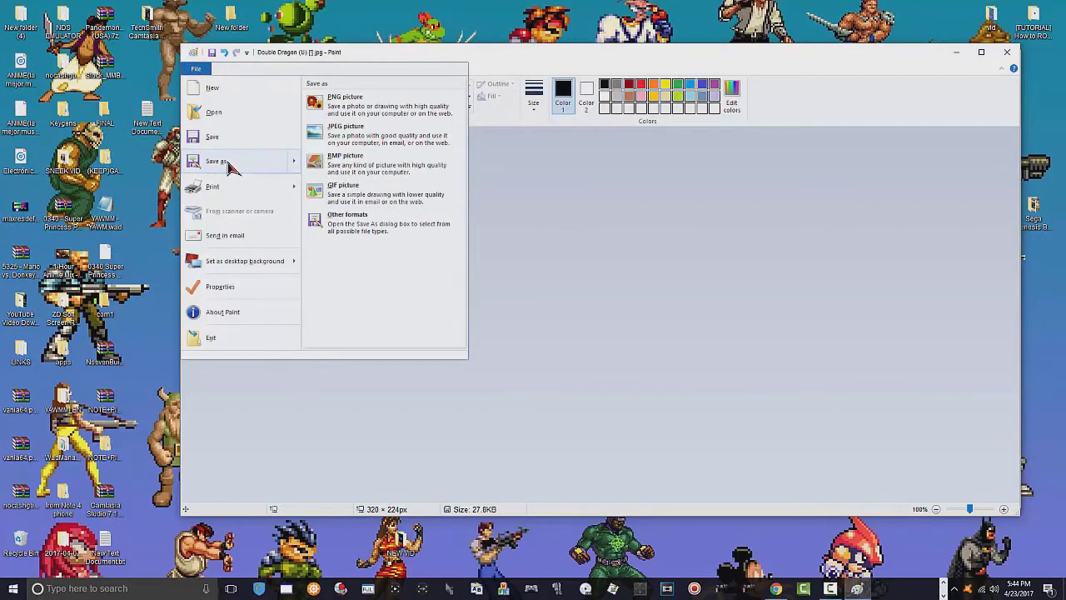
click(219, 161)
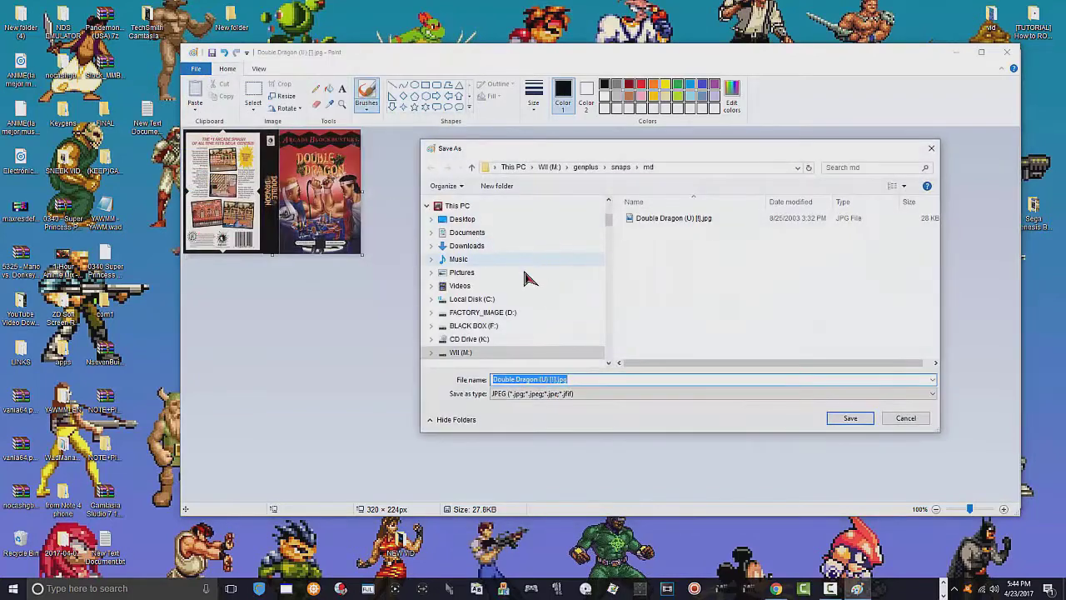
click(564, 395)
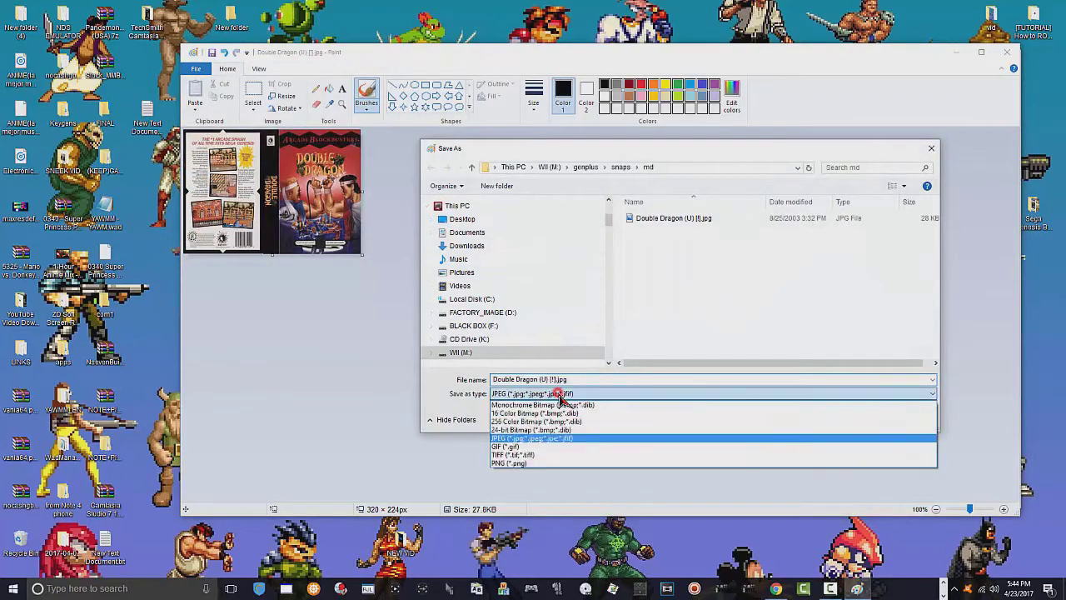
click(529, 464)
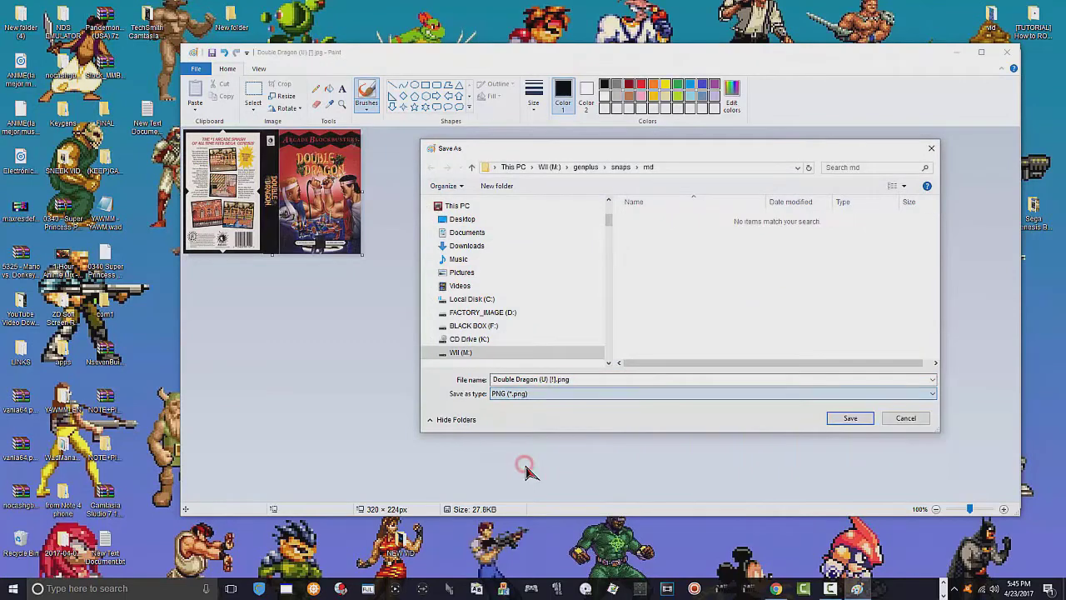
click(837, 422)
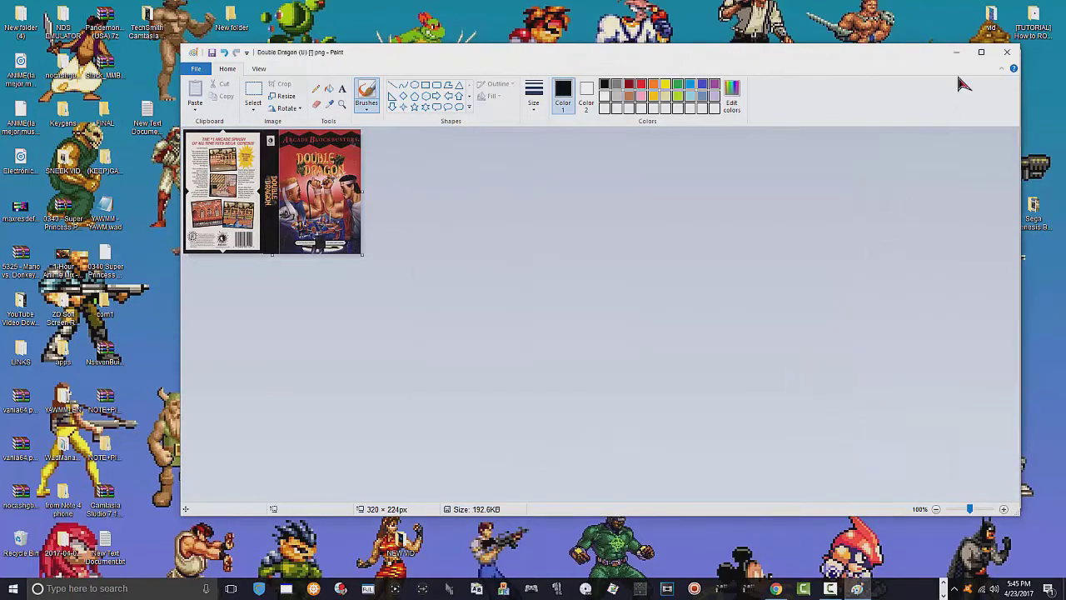
click(1007, 52)
- Permanently delete the original Double Dragon (U) [!].jpg from the md folder
drag(757, 241, 768, 176)
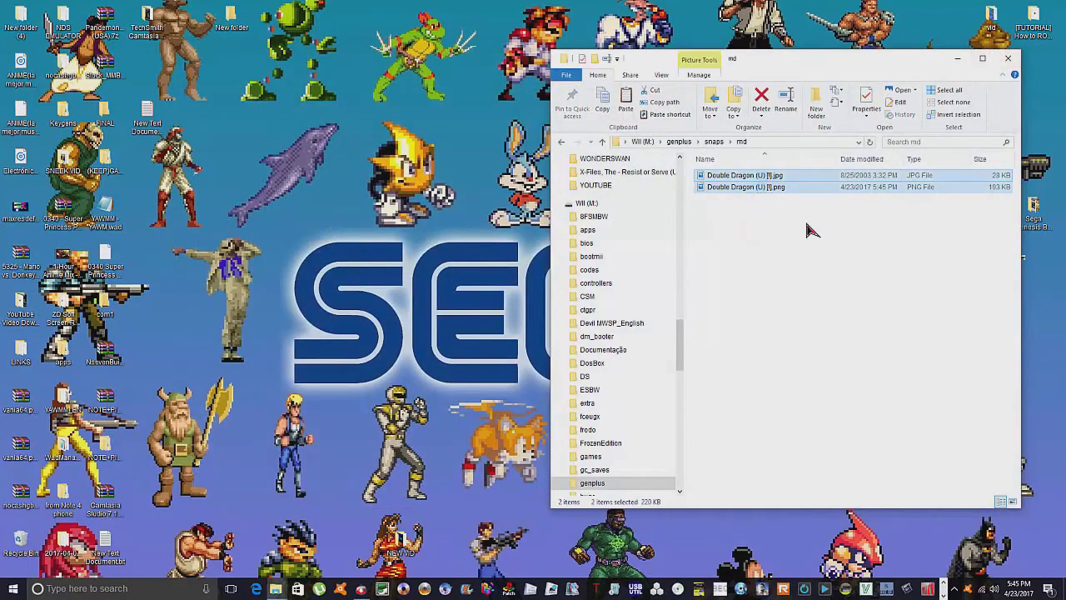
click(768, 218)
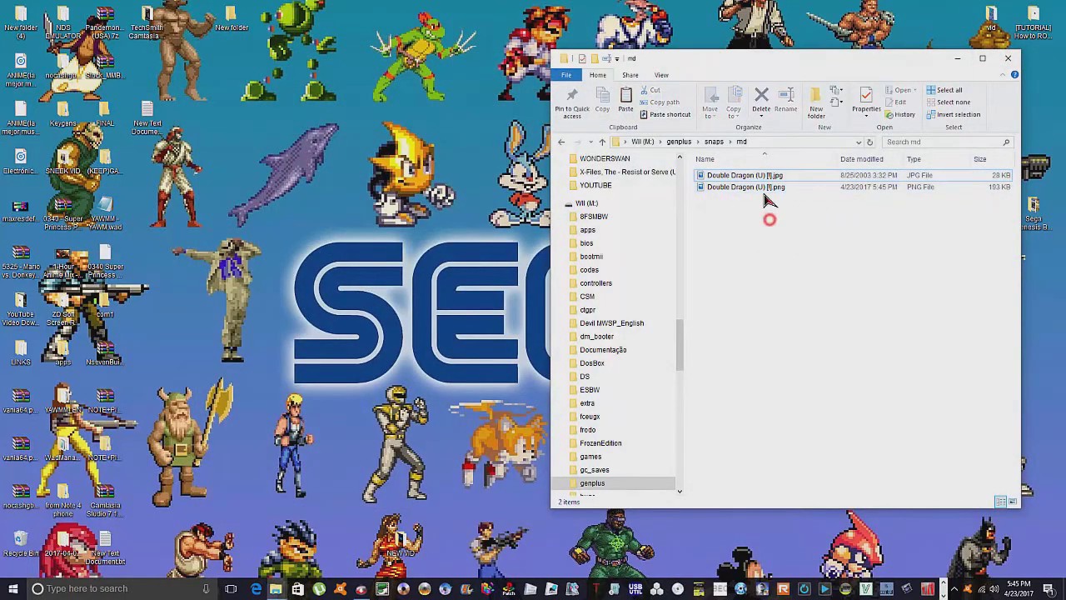
click(775, 176)
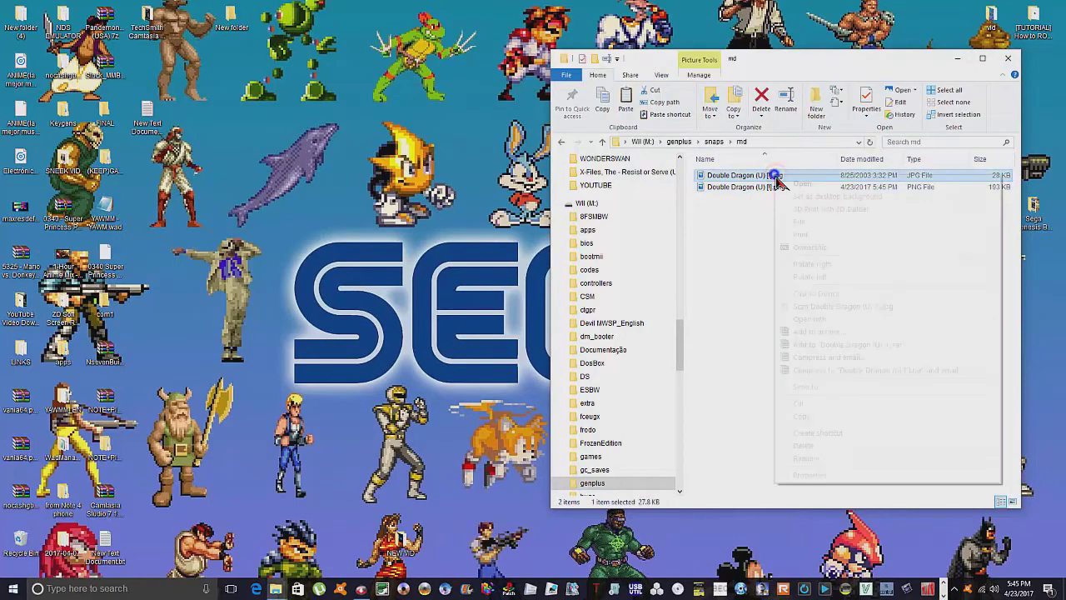
right_click(777, 177)
click(810, 446)
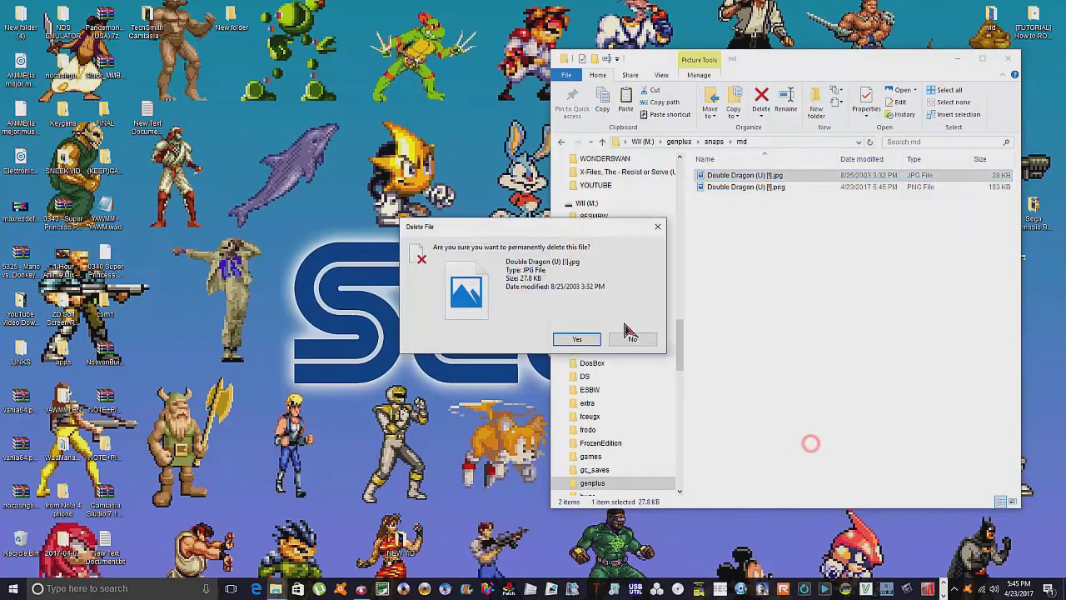
click(590, 340)
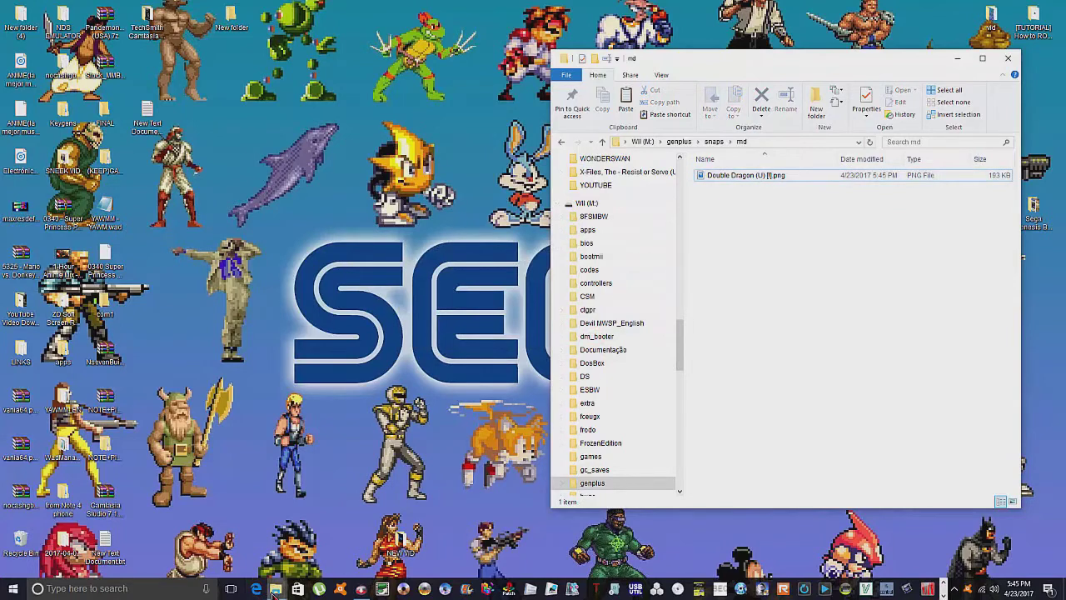
- Open the roms subfolder of genplus on the BLACK BOX (F:) drive and examine its system folders
mouse_move(270, 587)
click(250, 556)
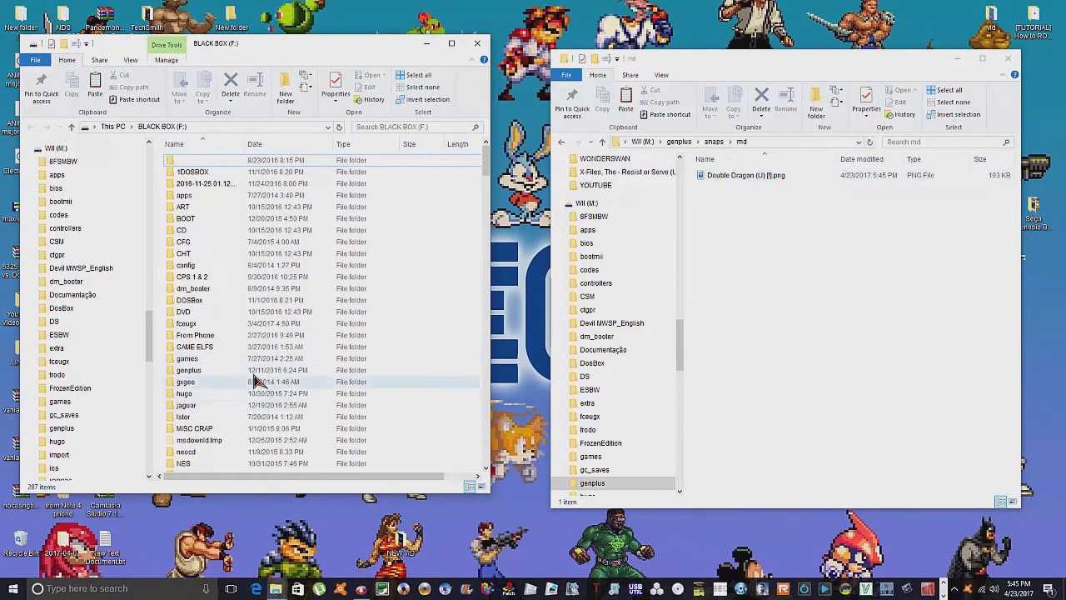
double_click(209, 371)
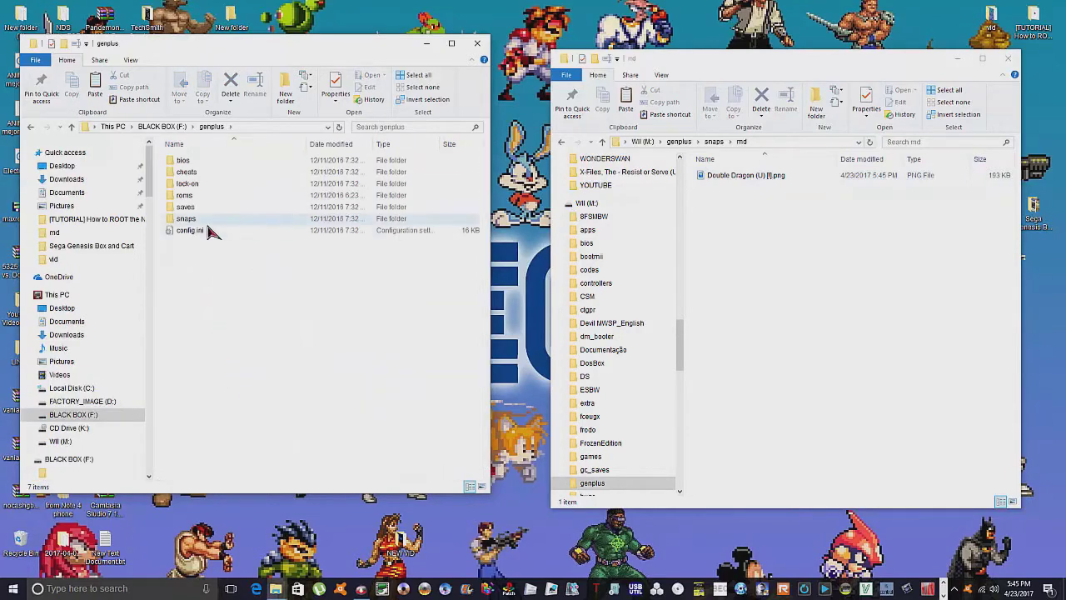
double_click(208, 194)
drag(205, 271, 228, 167)
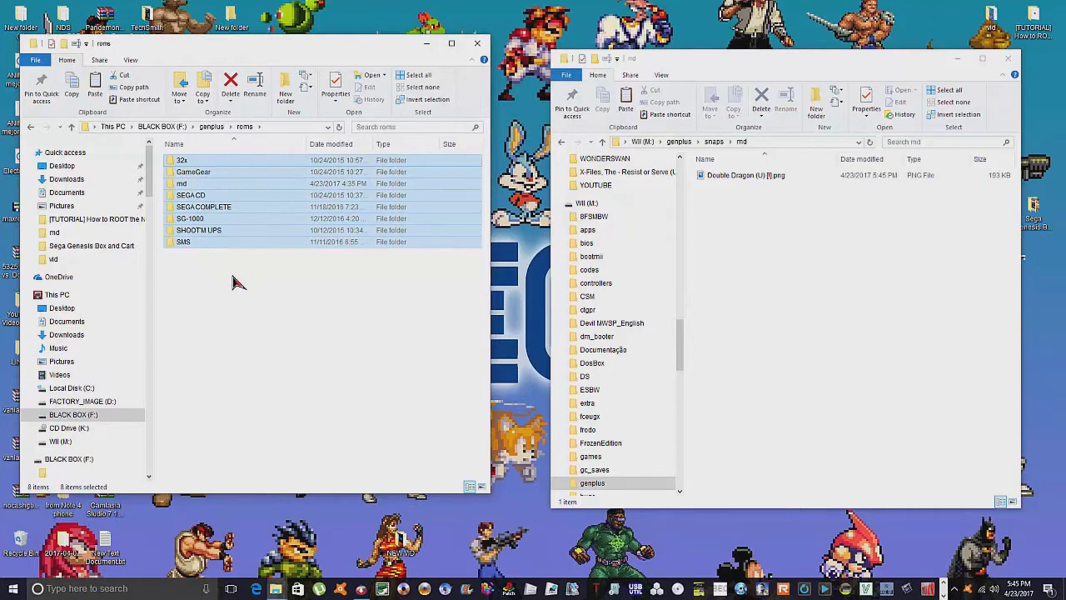
click(234, 281)
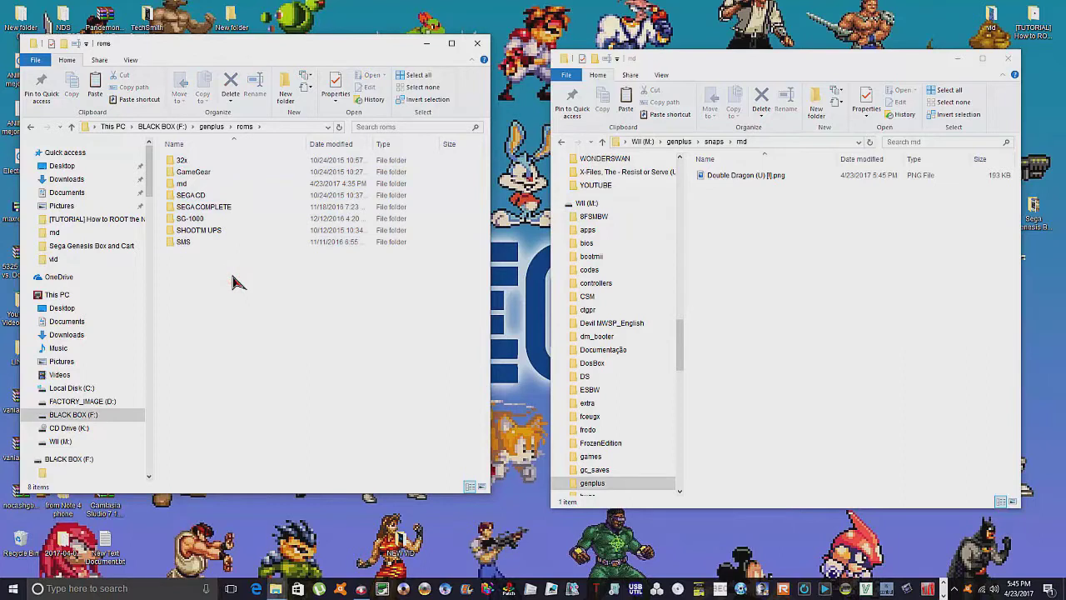
- Find Double Dragon (U) [!].bin in SEGACOMPLETE's COMPLETE #2 folder, compare its name with the PNG cover, and close both folder windows
double_click(236, 208)
click(232, 173)
double_click(233, 173)
scroll(280, 231, down, 10)
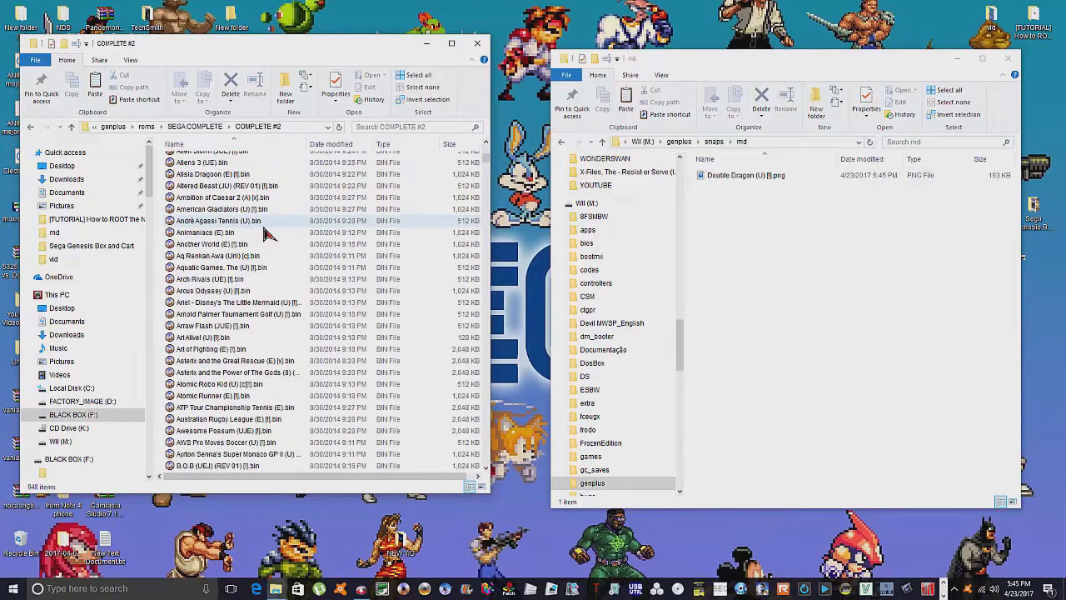
scroll(266, 233, down, 20)
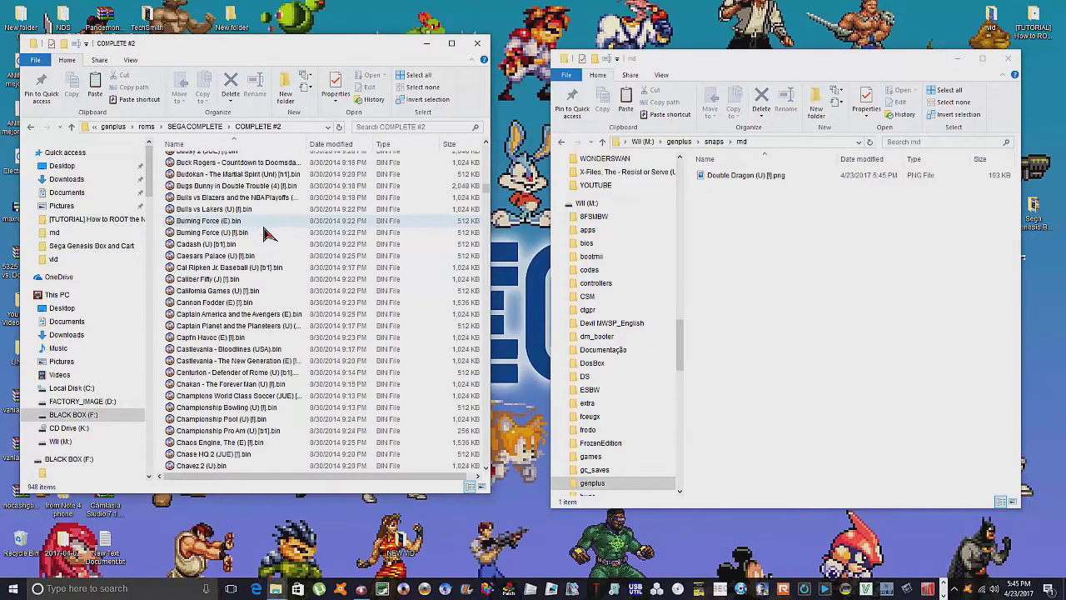
scroll(267, 233, down, 12)
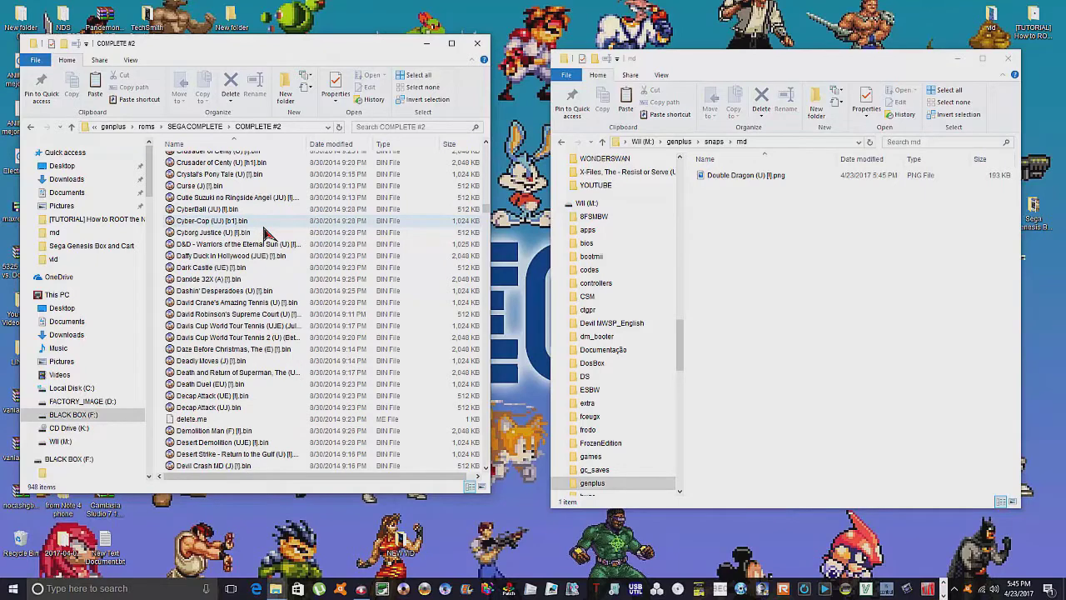
scroll(266, 233, down, 5)
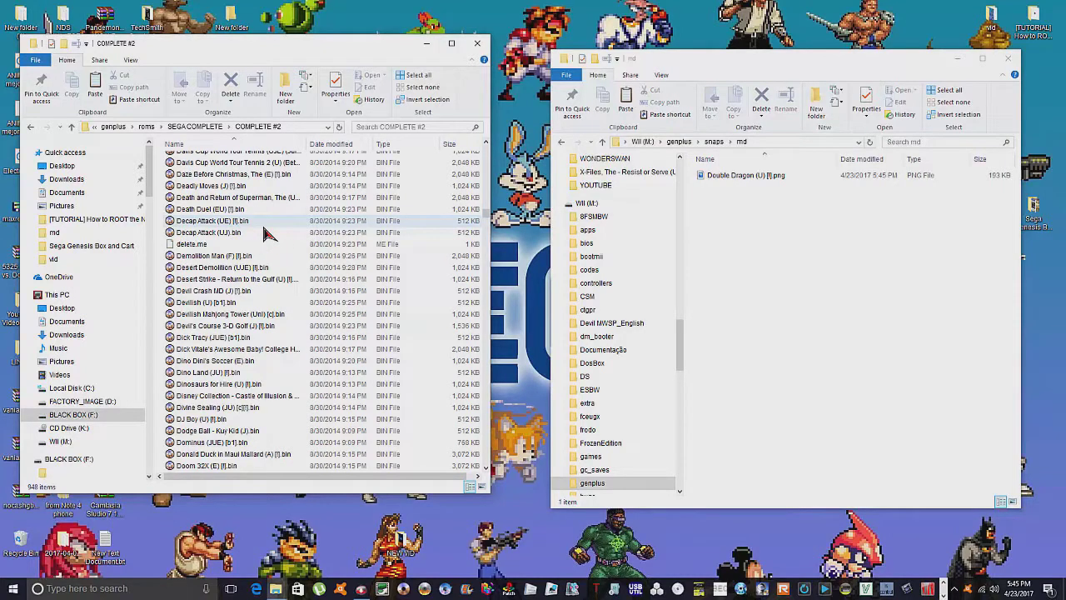
scroll(266, 234, down, 4)
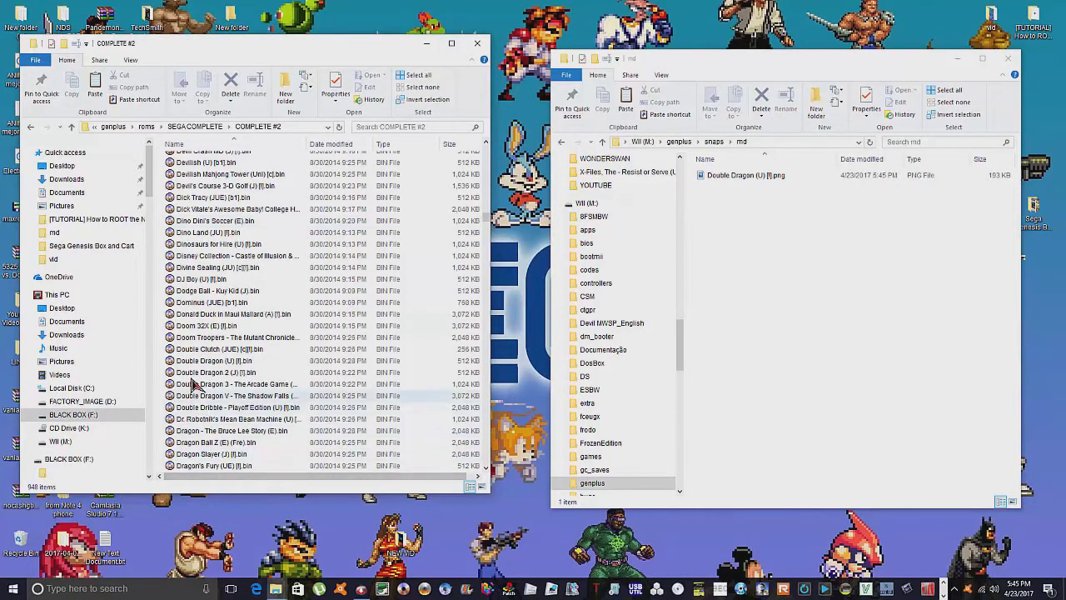
click(212, 362)
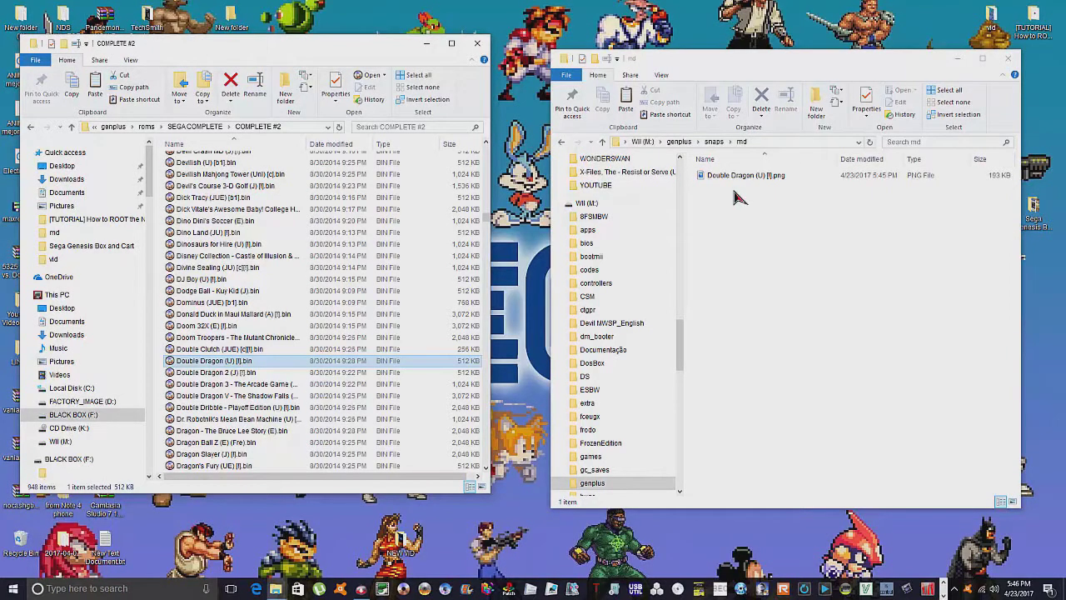
click(477, 44)
click(1010, 58)
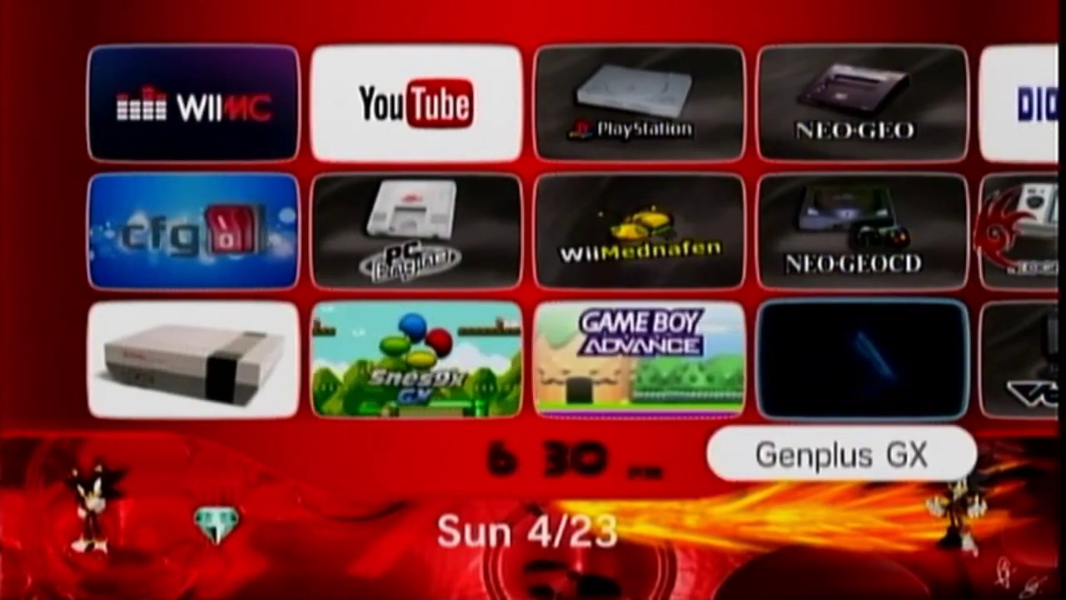
- Launch Genplus GX from the Wii system menu and open its game loading screen
click(862, 360)
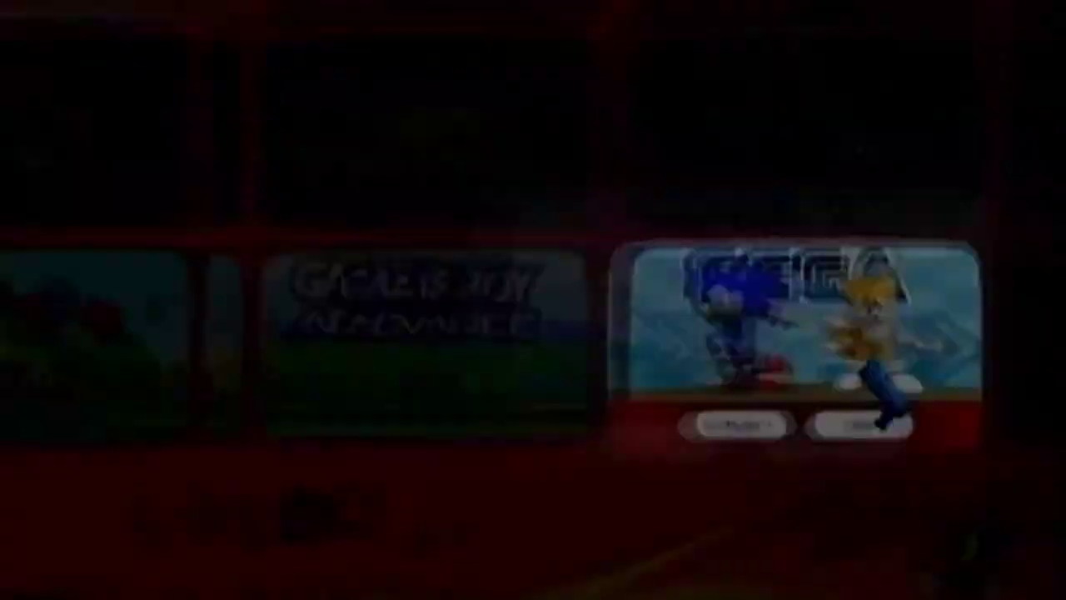
click(725, 510)
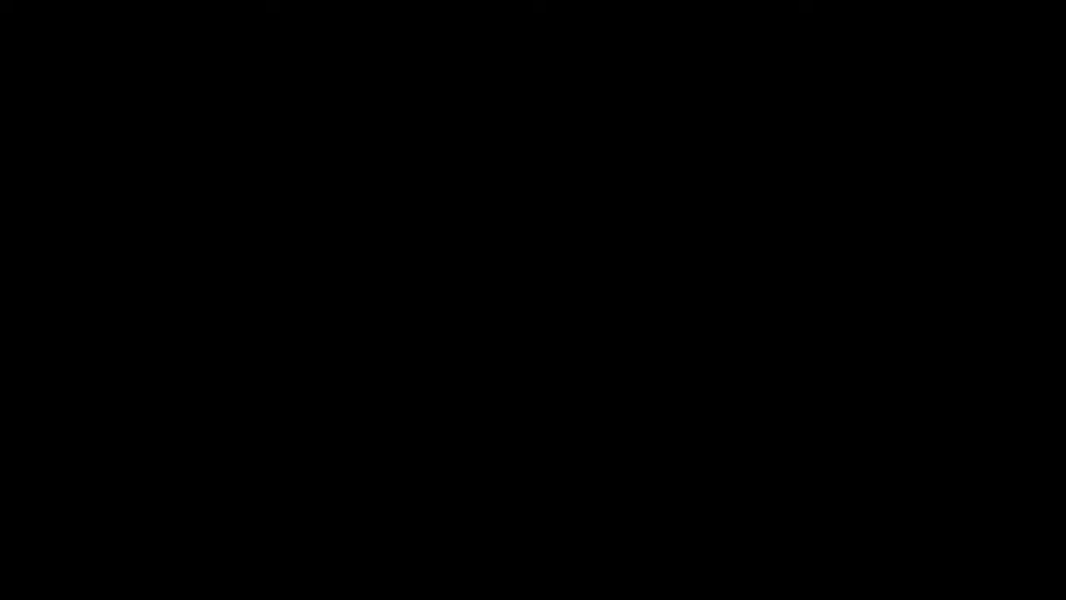
key(Return)
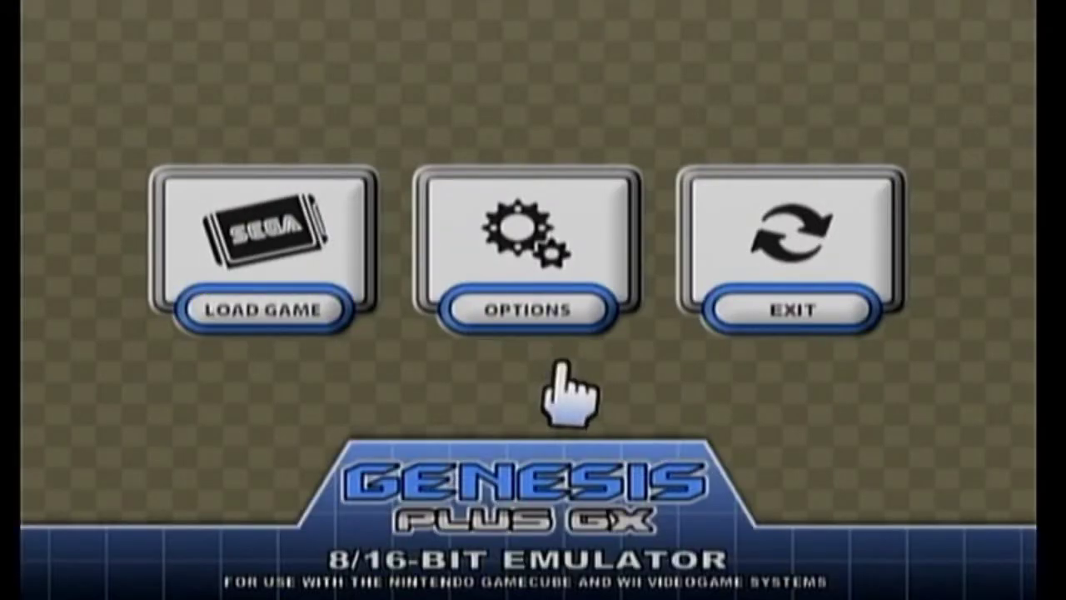
click(315, 287)
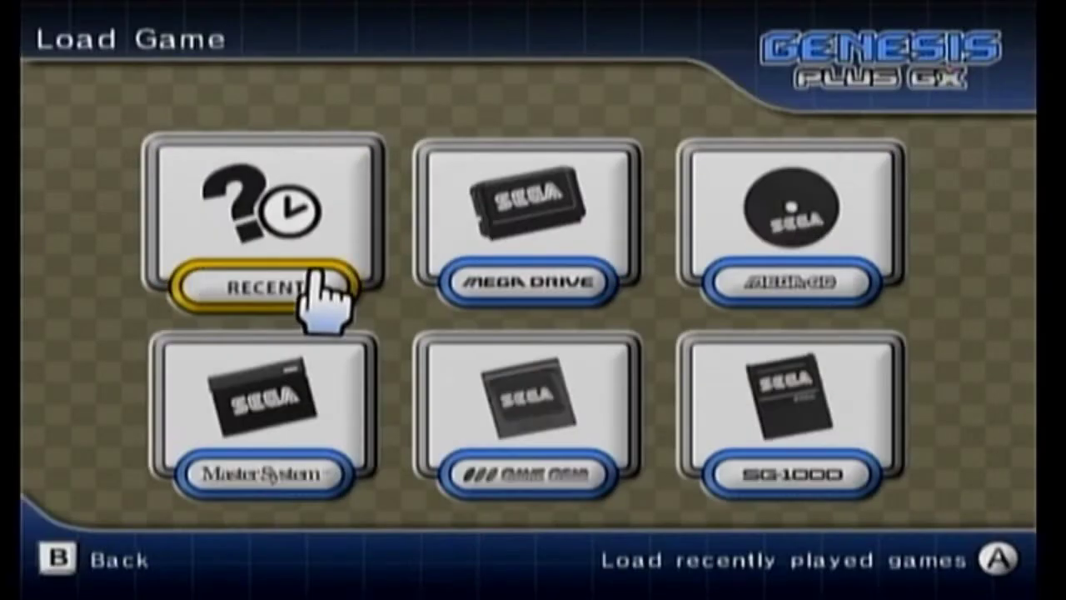